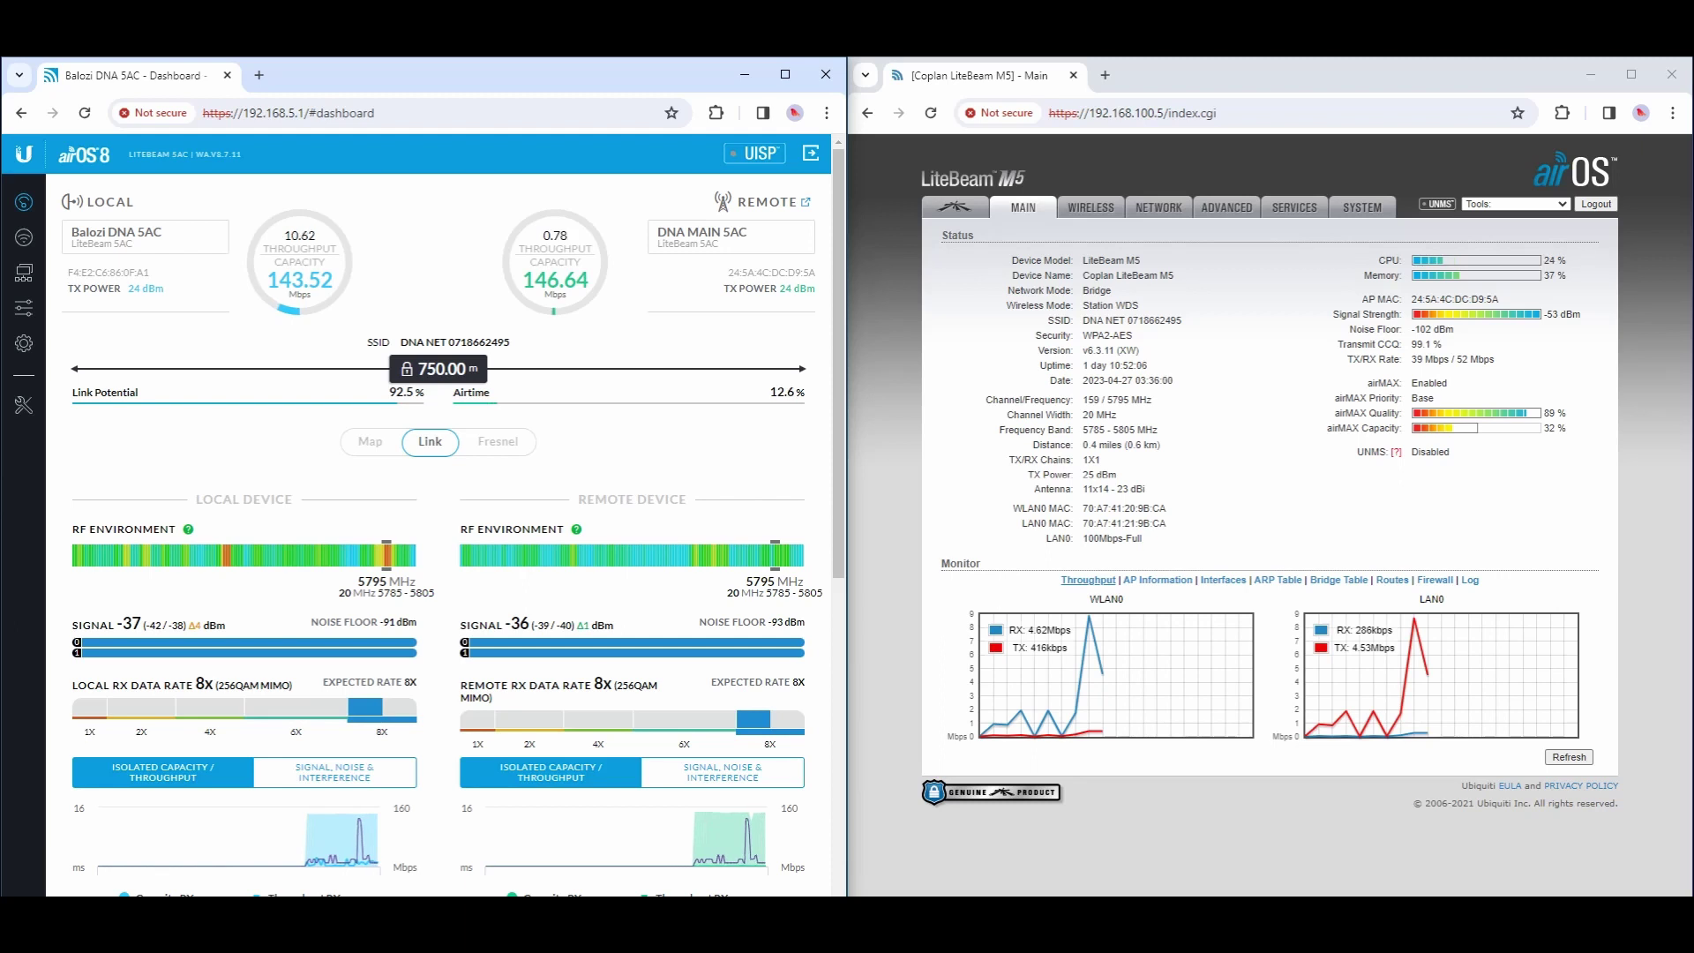
Reload the LiteBeam M5 page and open the LiteBeam 5AC's airOS 8 Wireless settings
key(alt+Tab)
key(F5)
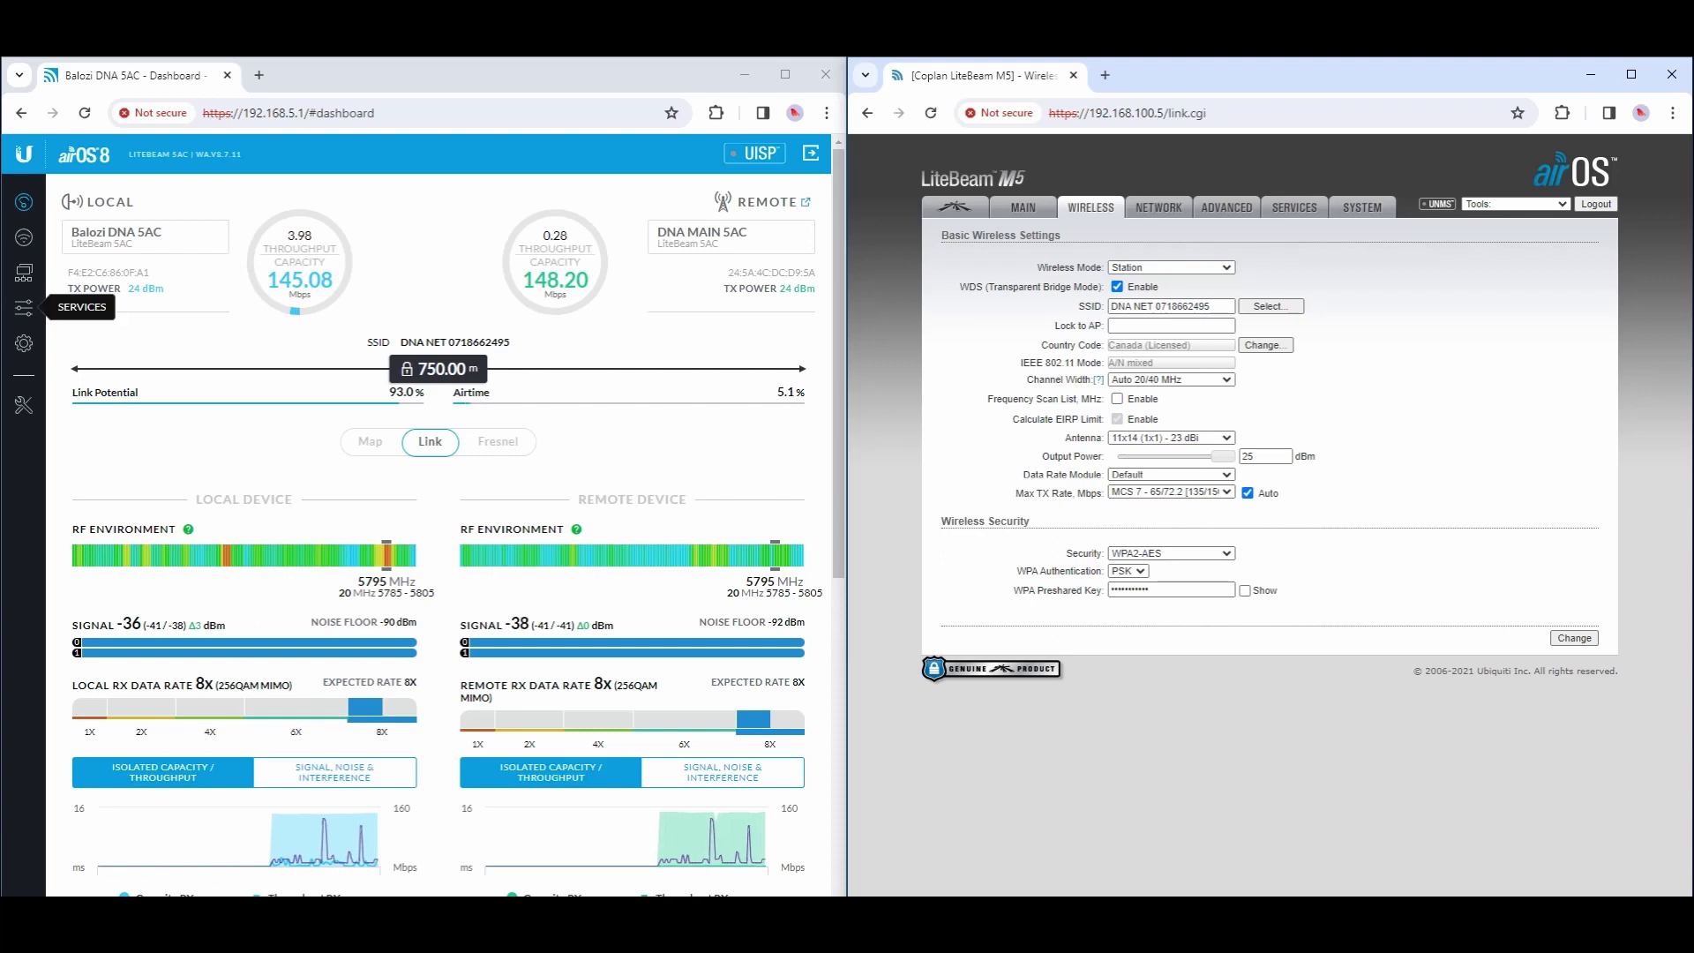
click(24, 236)
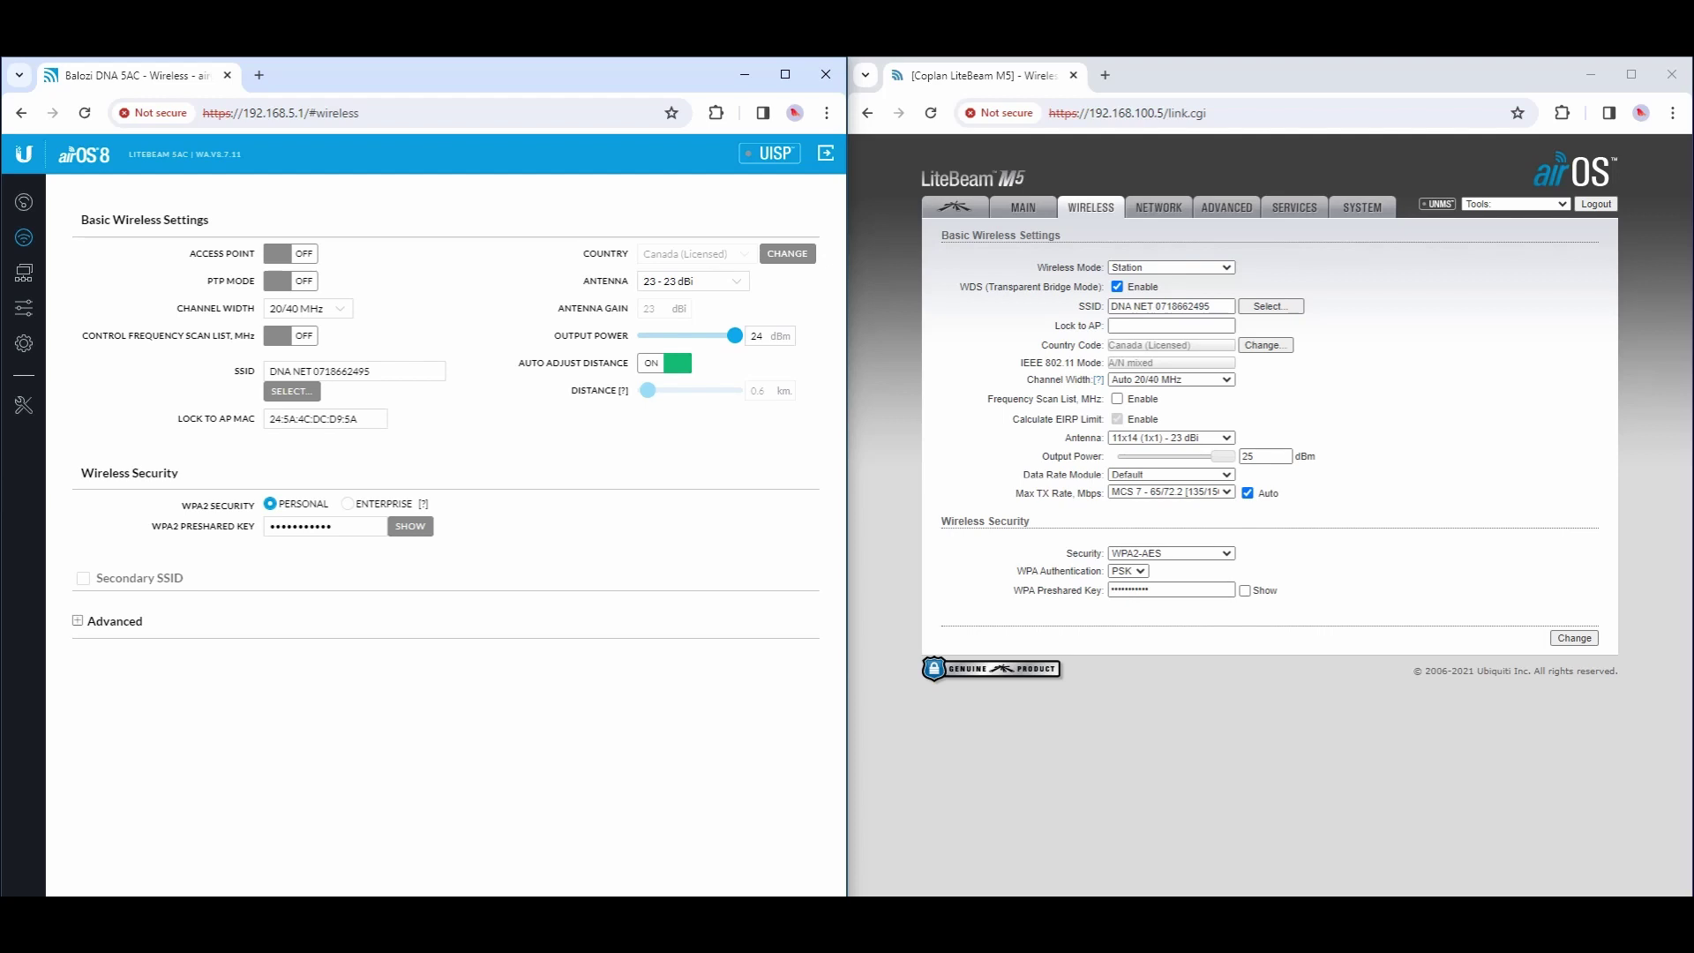
Enable the Secondary SSID option on the LiteBeam 5AC Wireless page
click(83, 578)
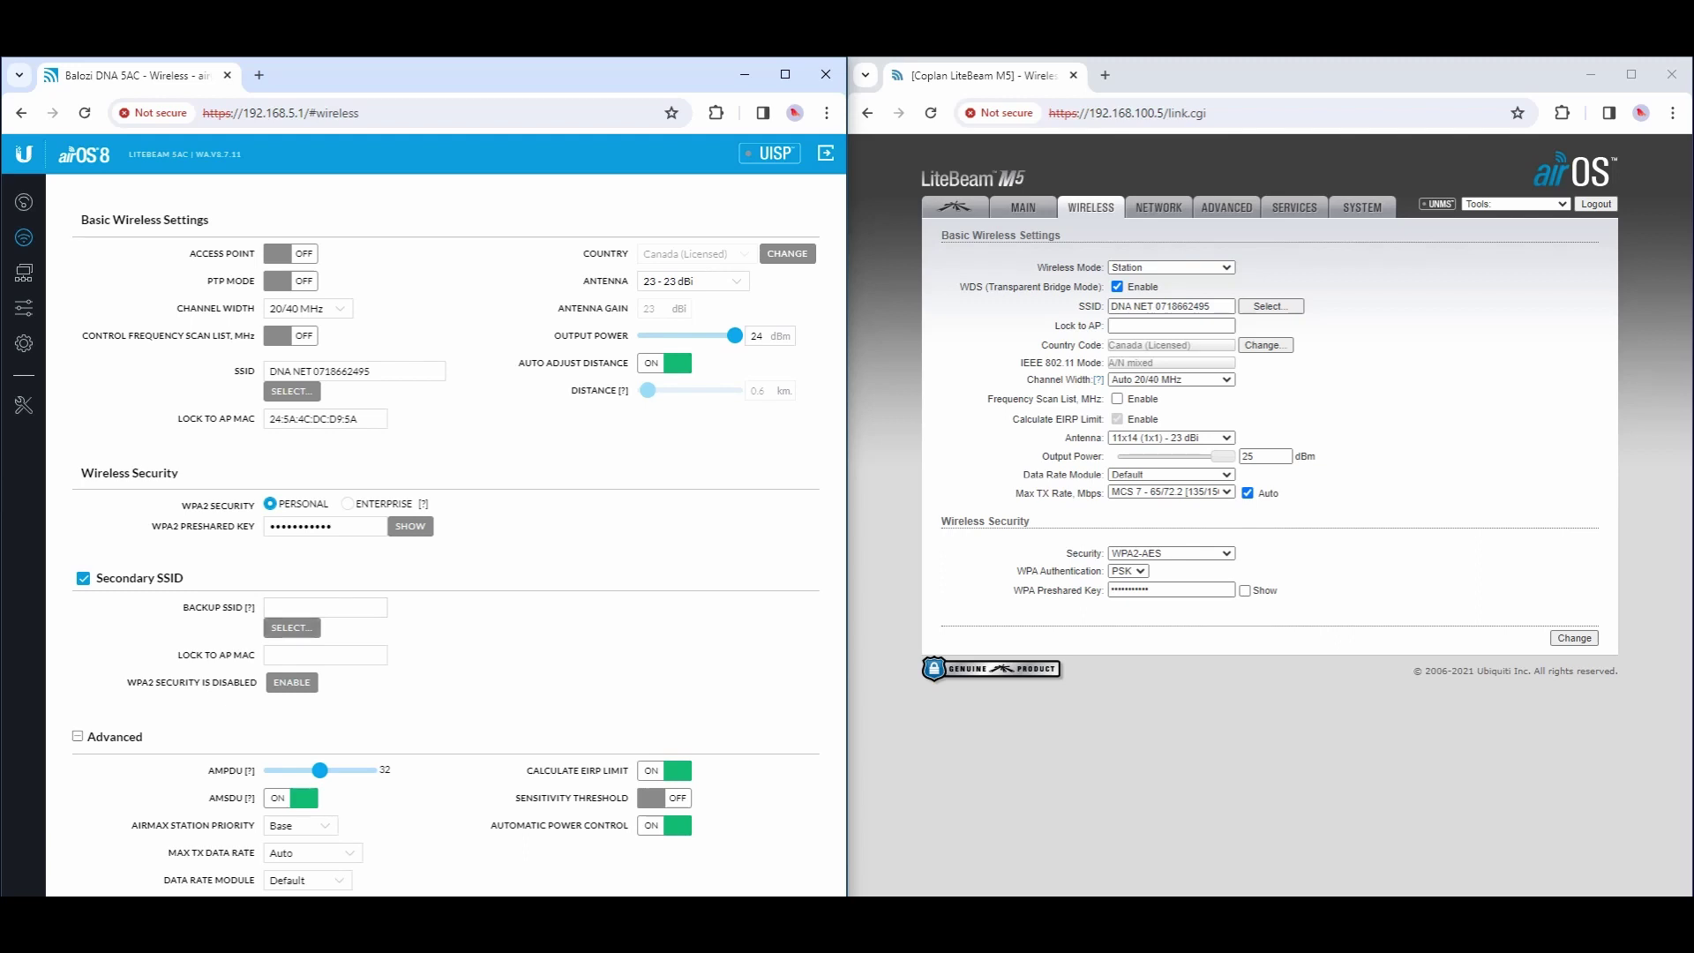
Run a Site Survey for a backup SSID, close it without choosing, and open the 5AC Network page
click(292, 628)
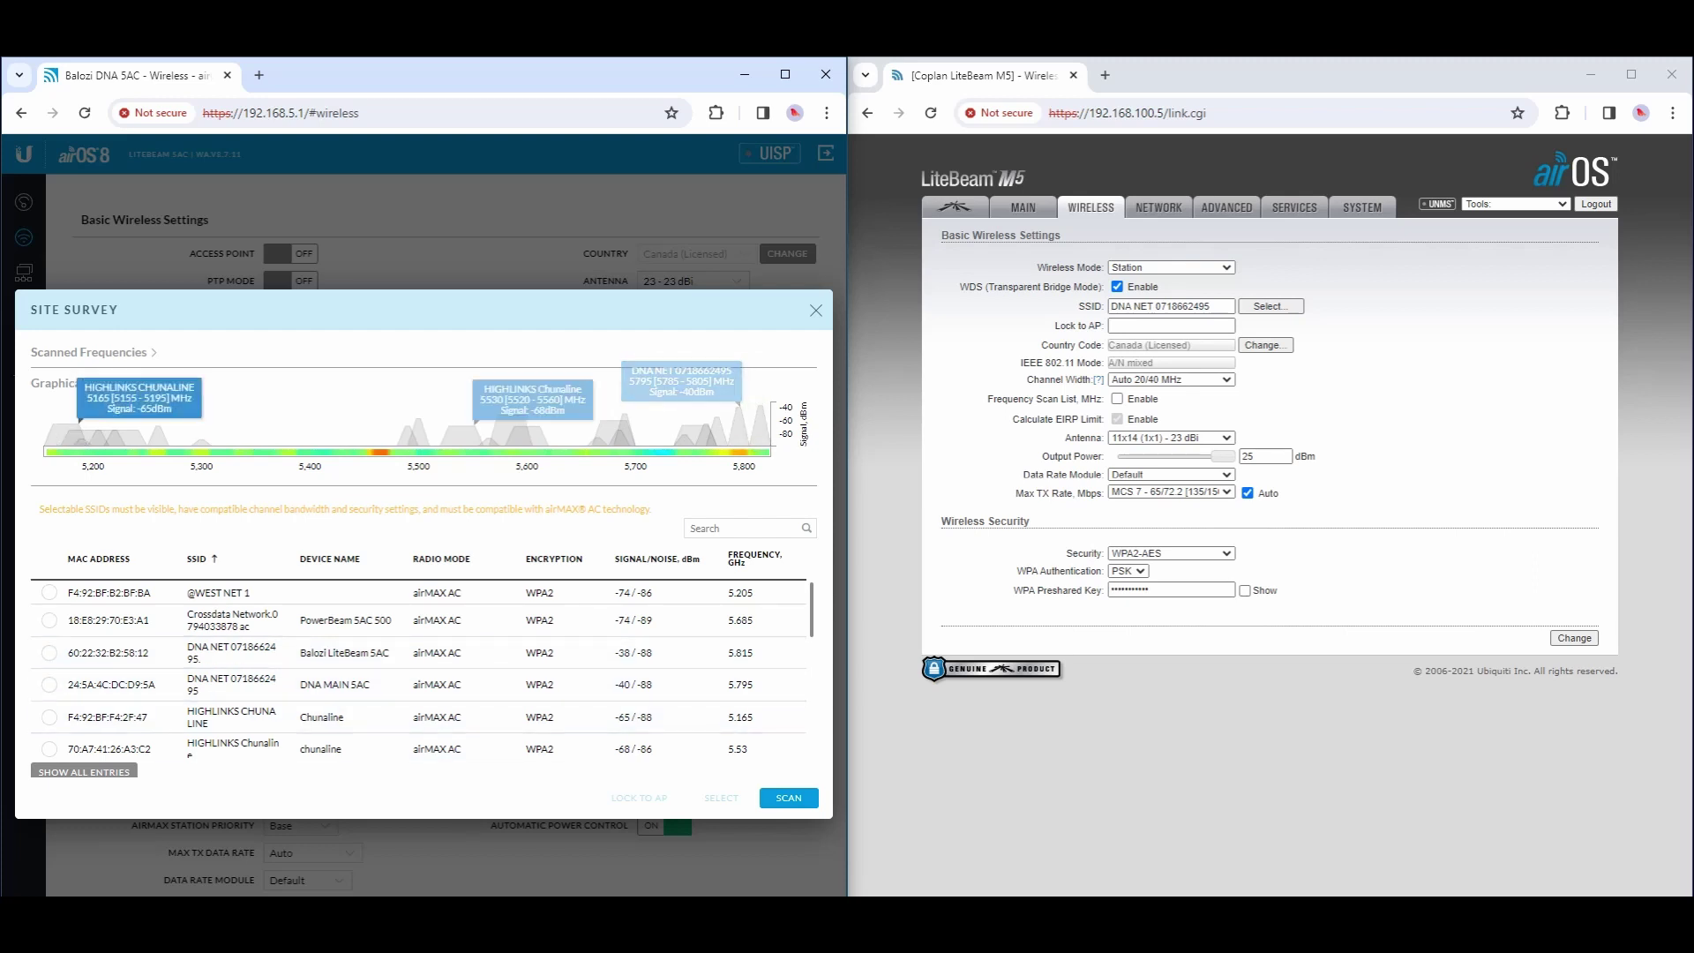
key(Escape)
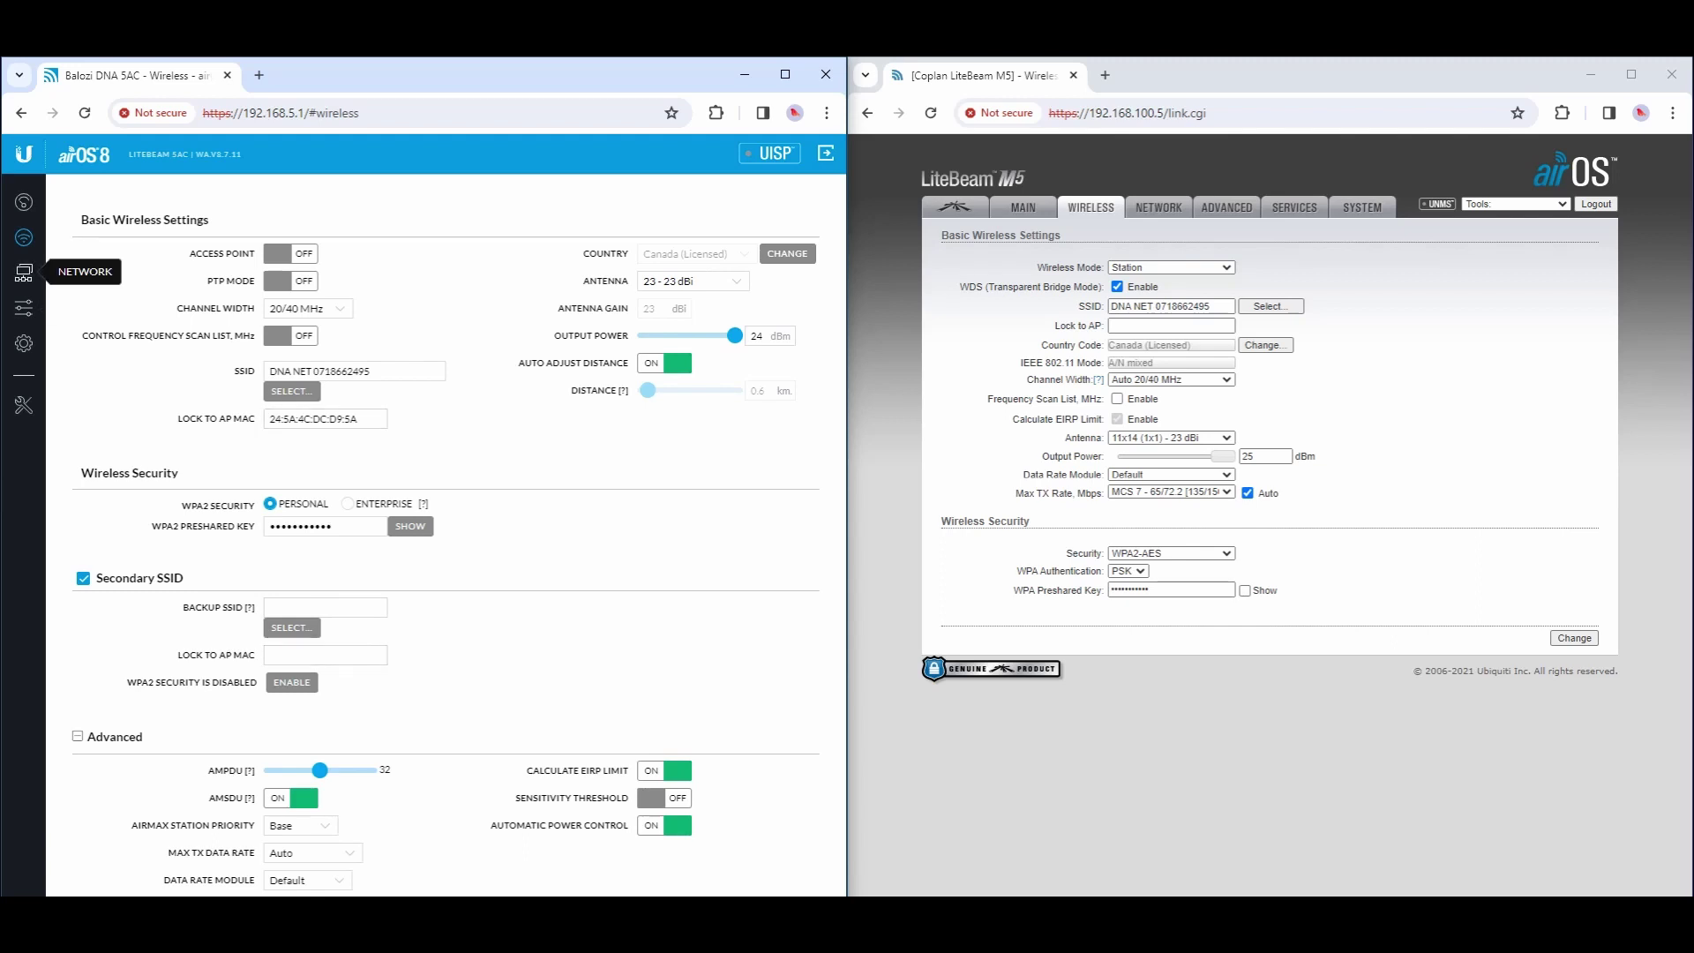
click(24, 273)
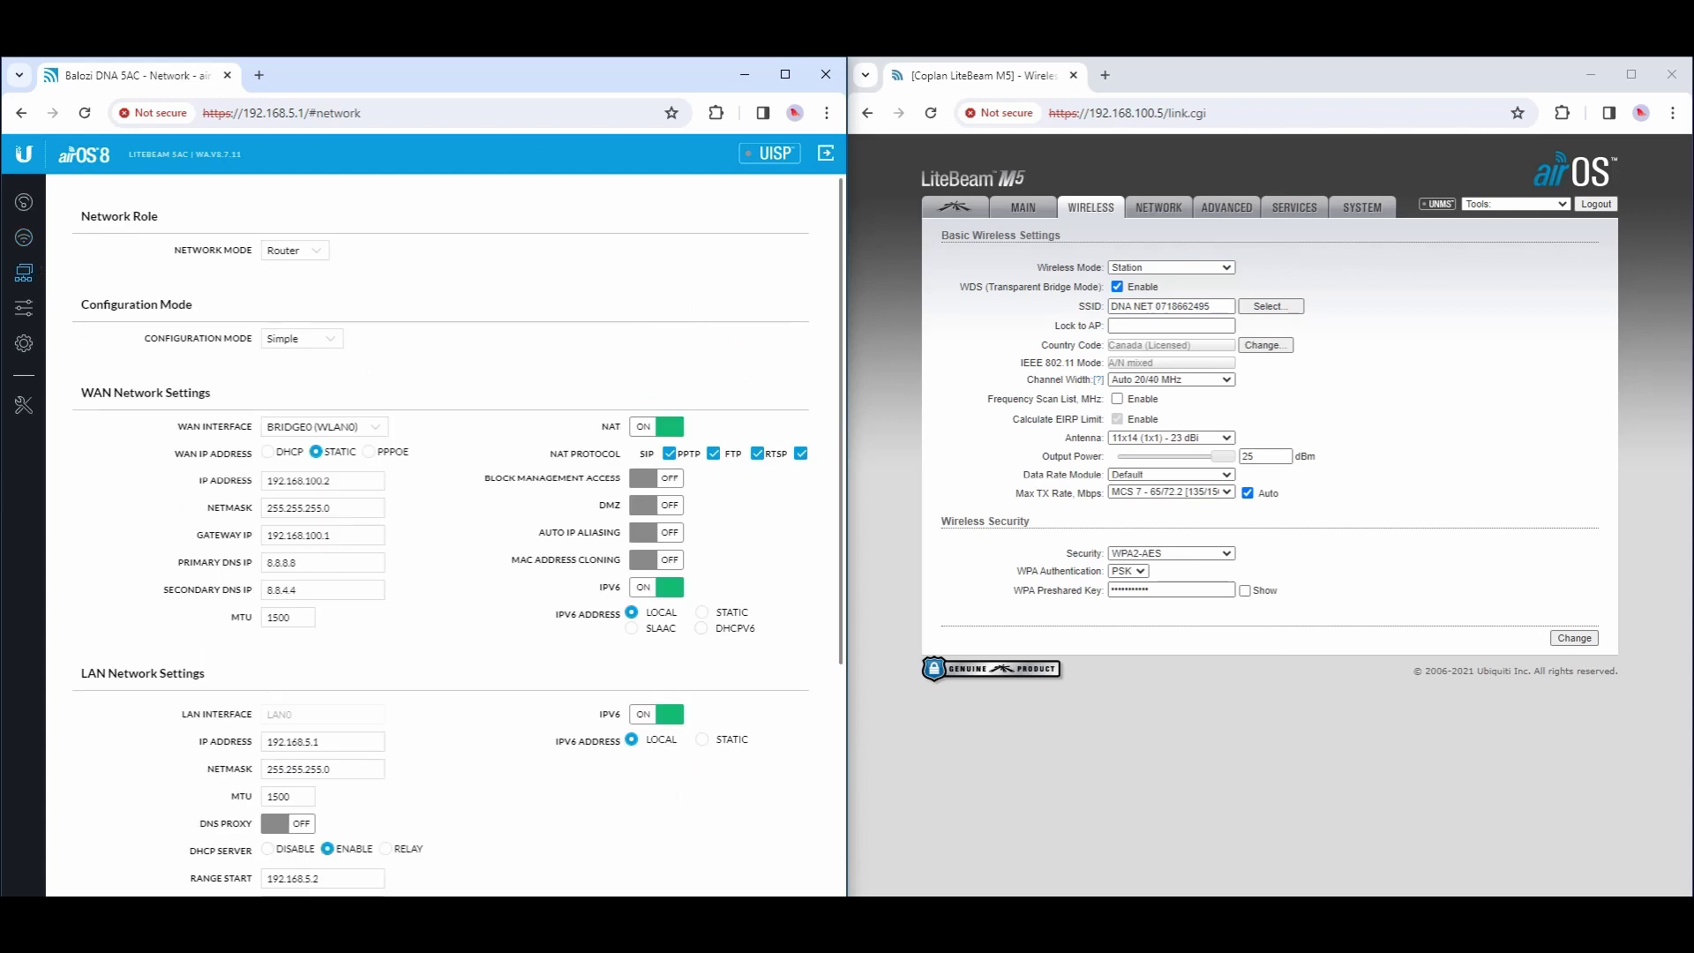
Review the 5AC Network page and open the M5 NETWORK tab showing Bridge mode
scroll(441, 530, down, 5)
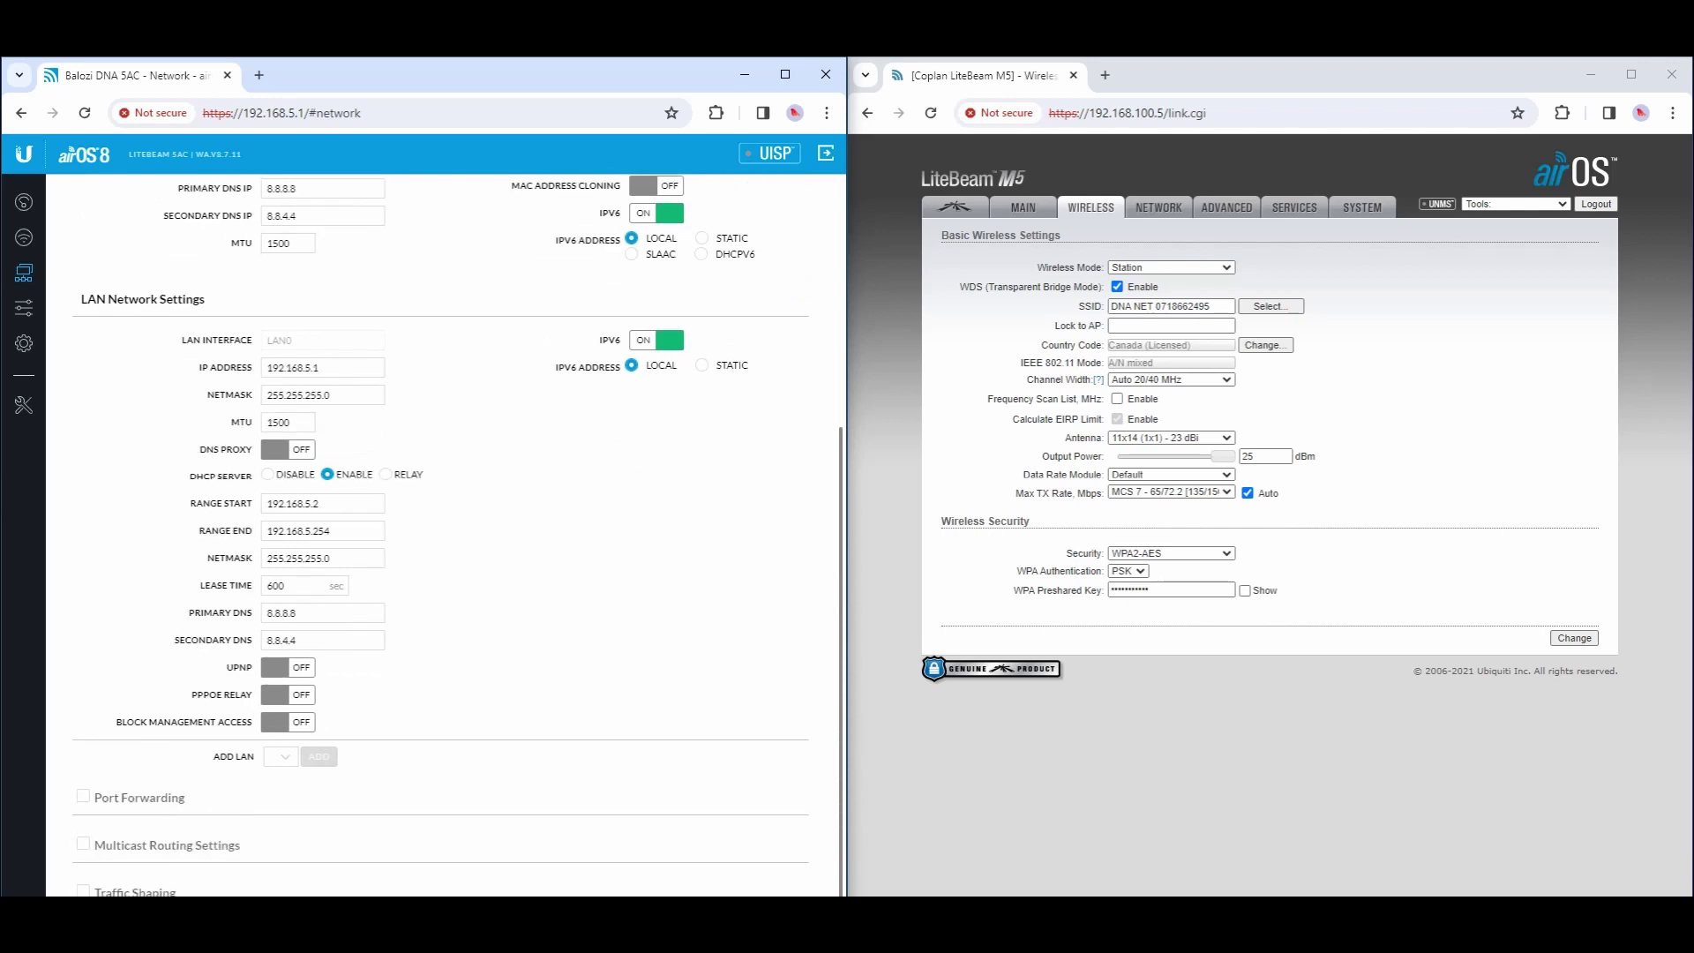
click(1158, 207)
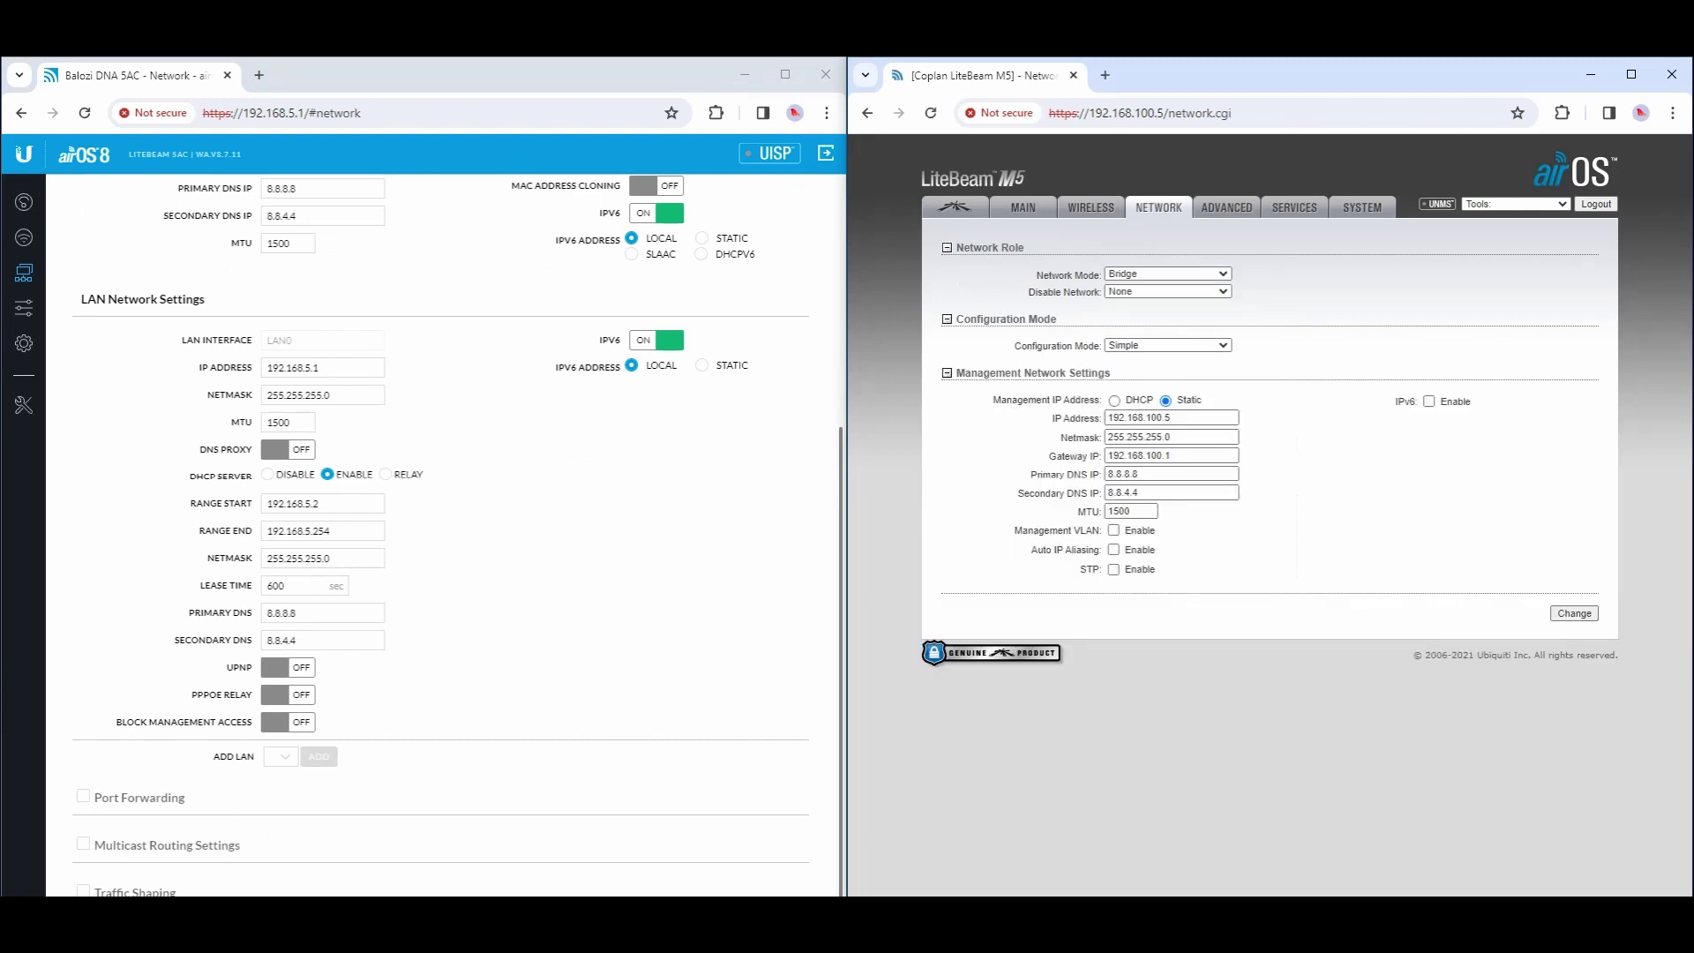
scroll(441, 530, up, 4)
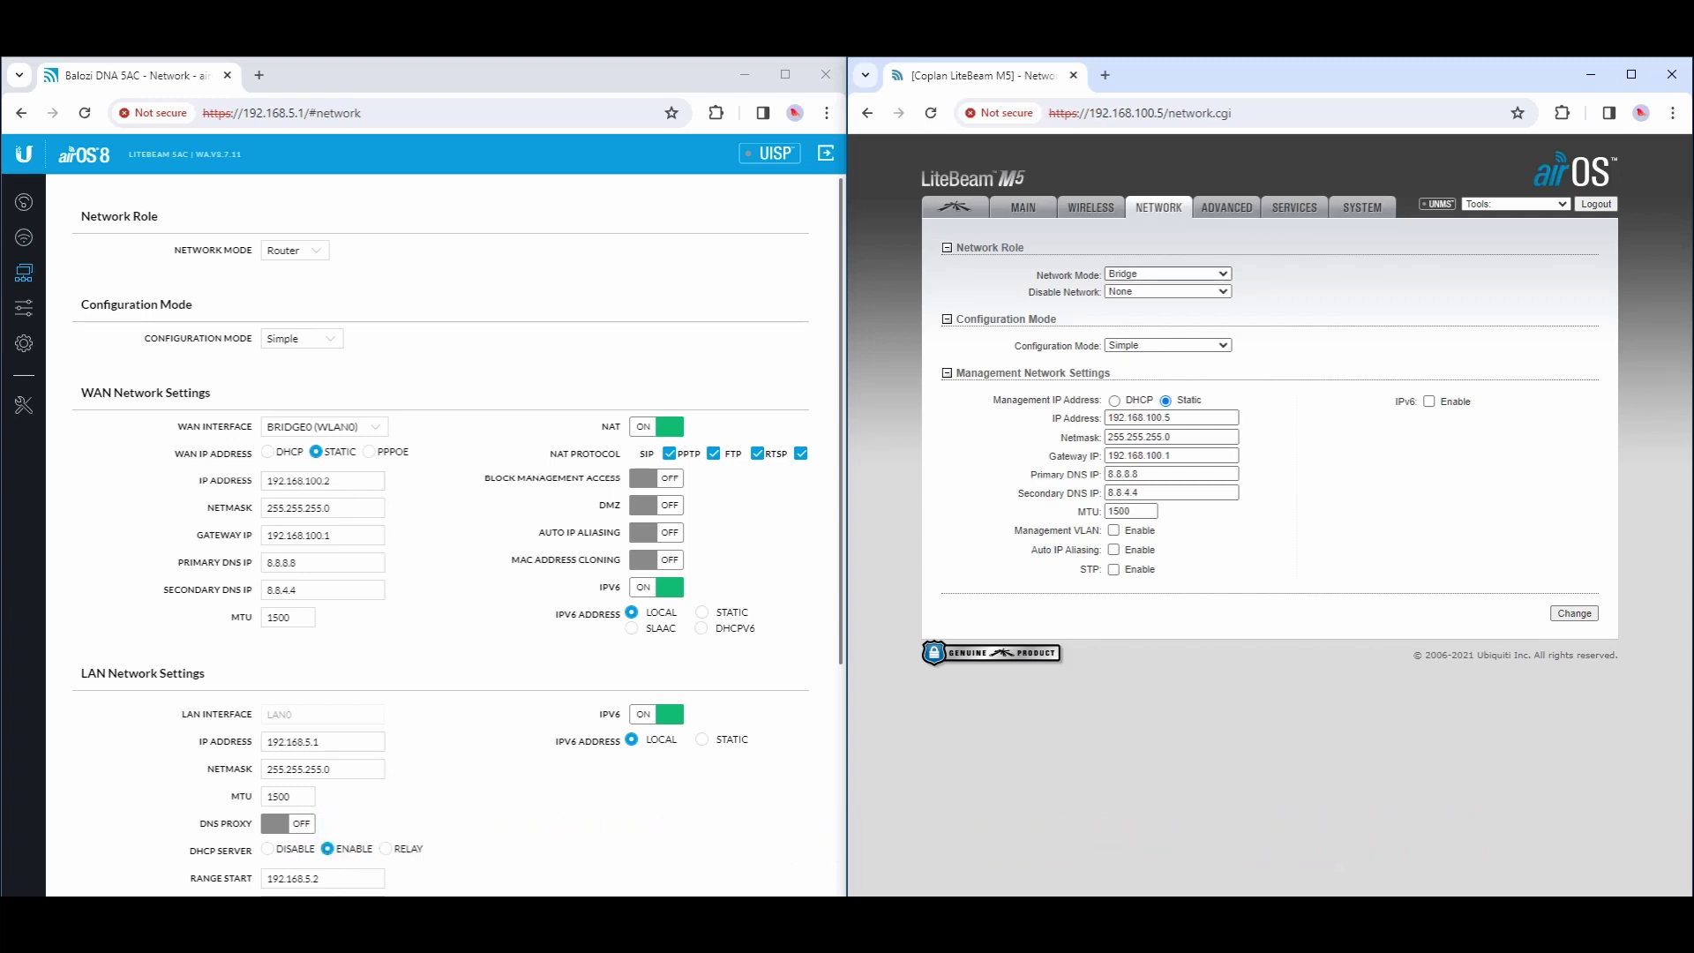
Switch the LiteBeam M5 network mode to Router, then back to Bridge
click(1168, 274)
key(Return)
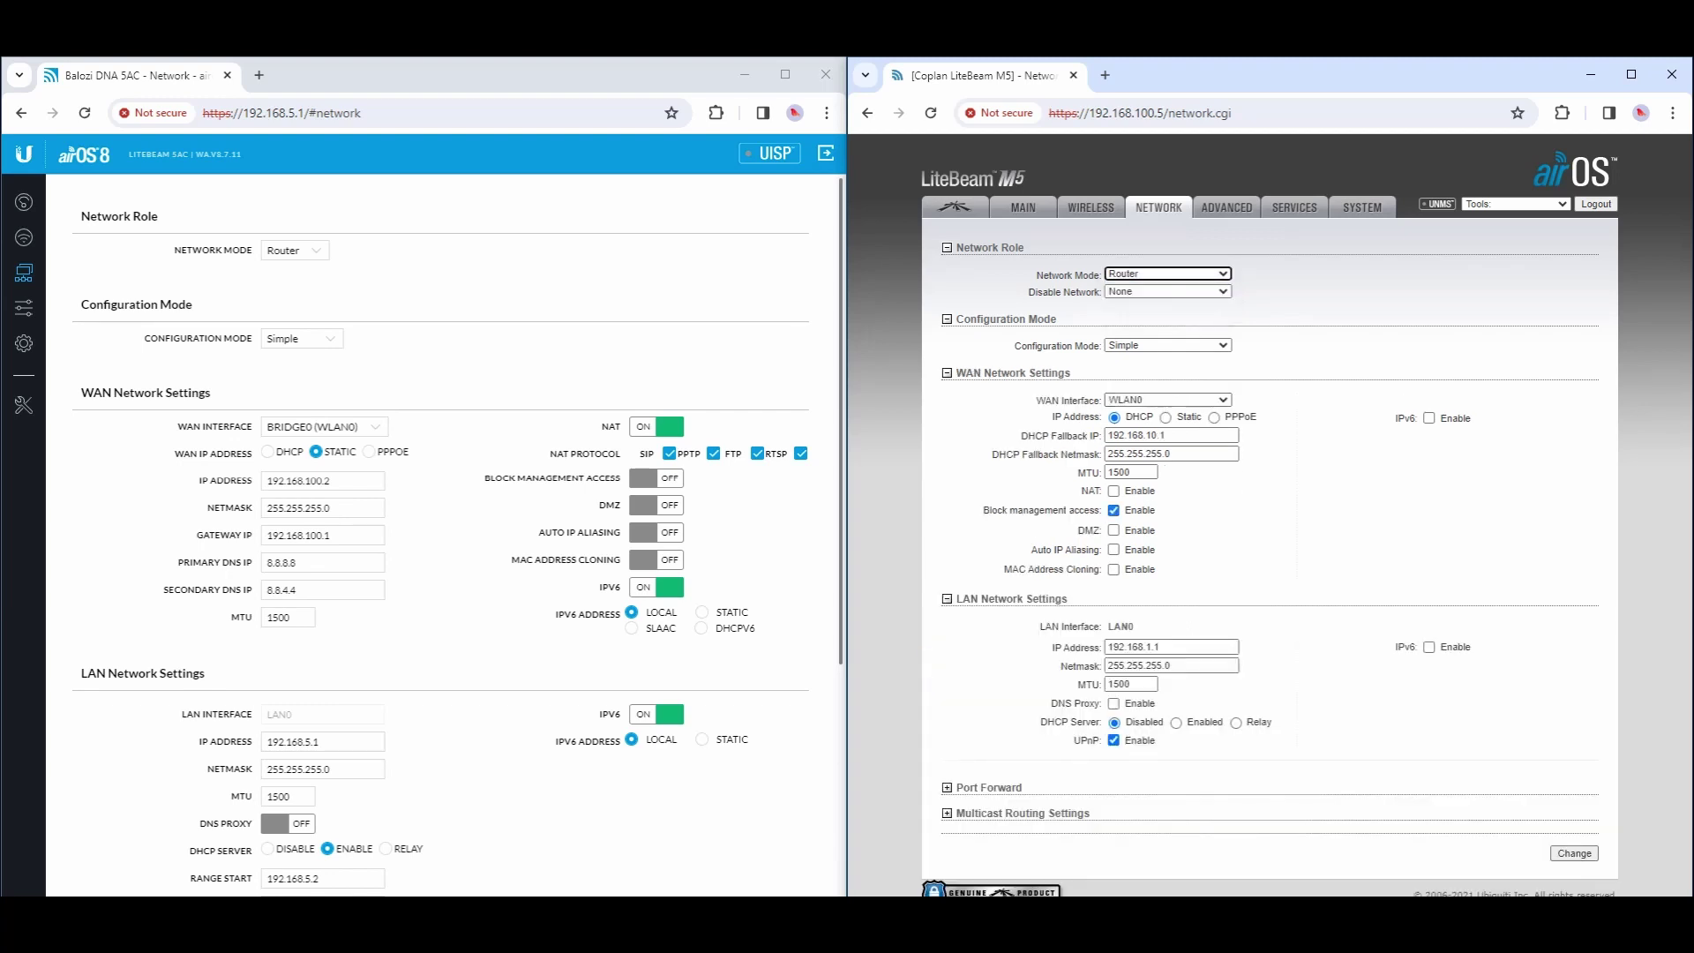
scroll(441, 530, down, 4)
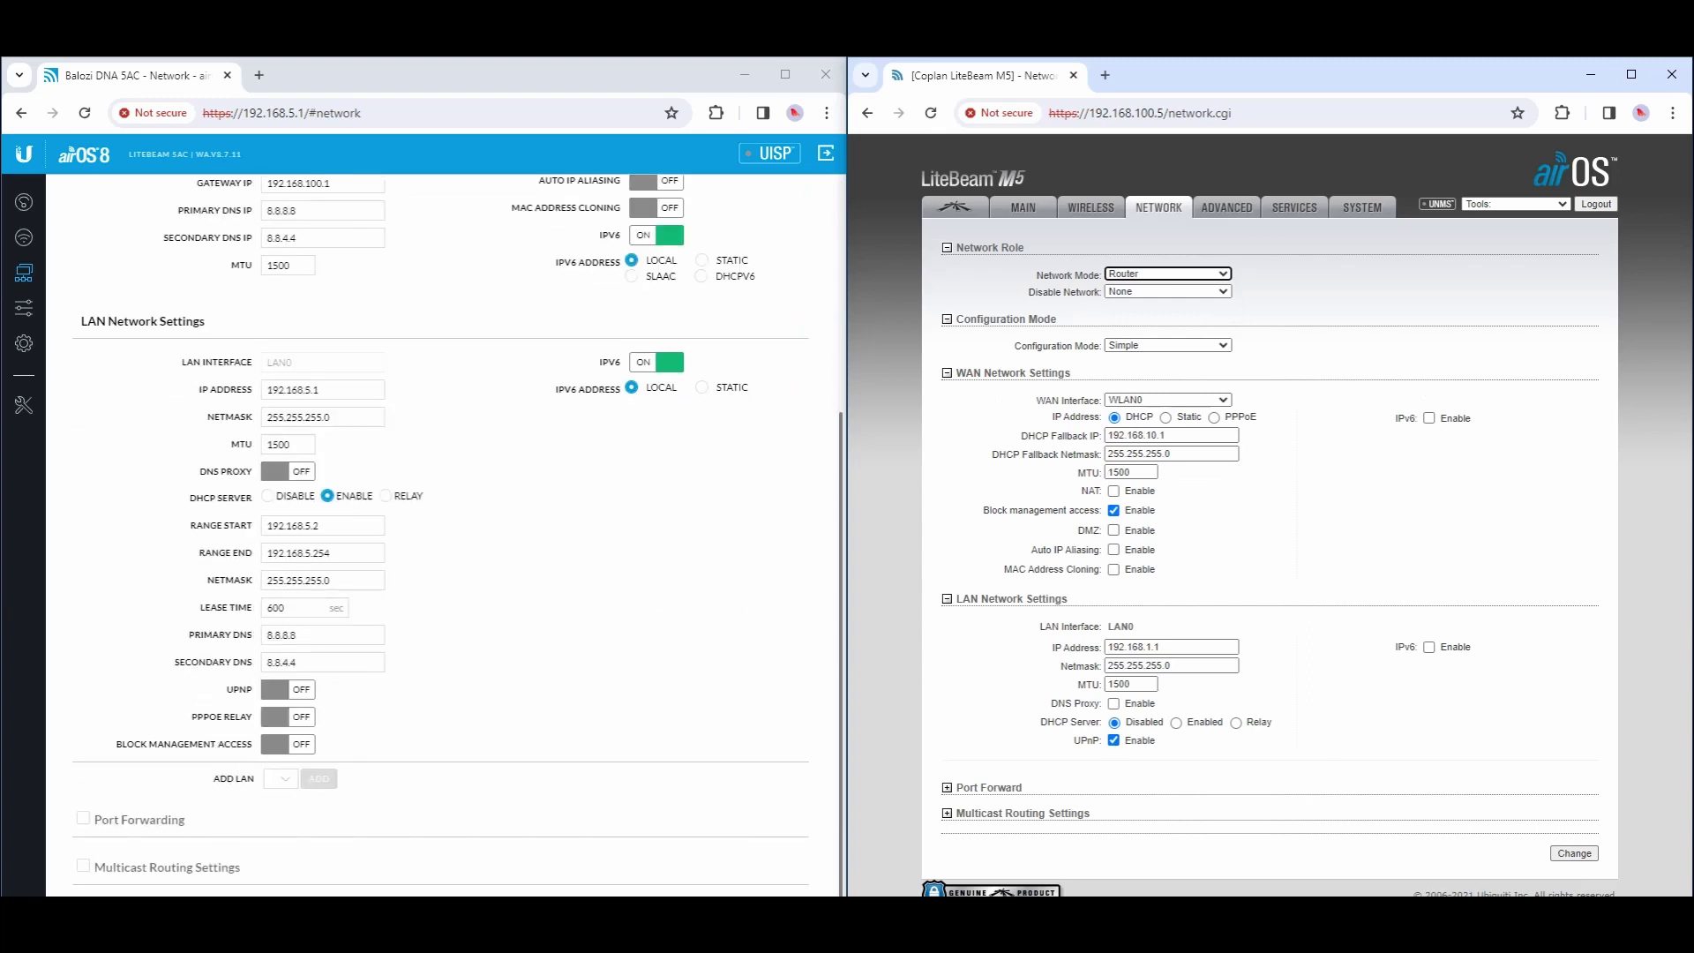
scroll(441, 529, down, 1)
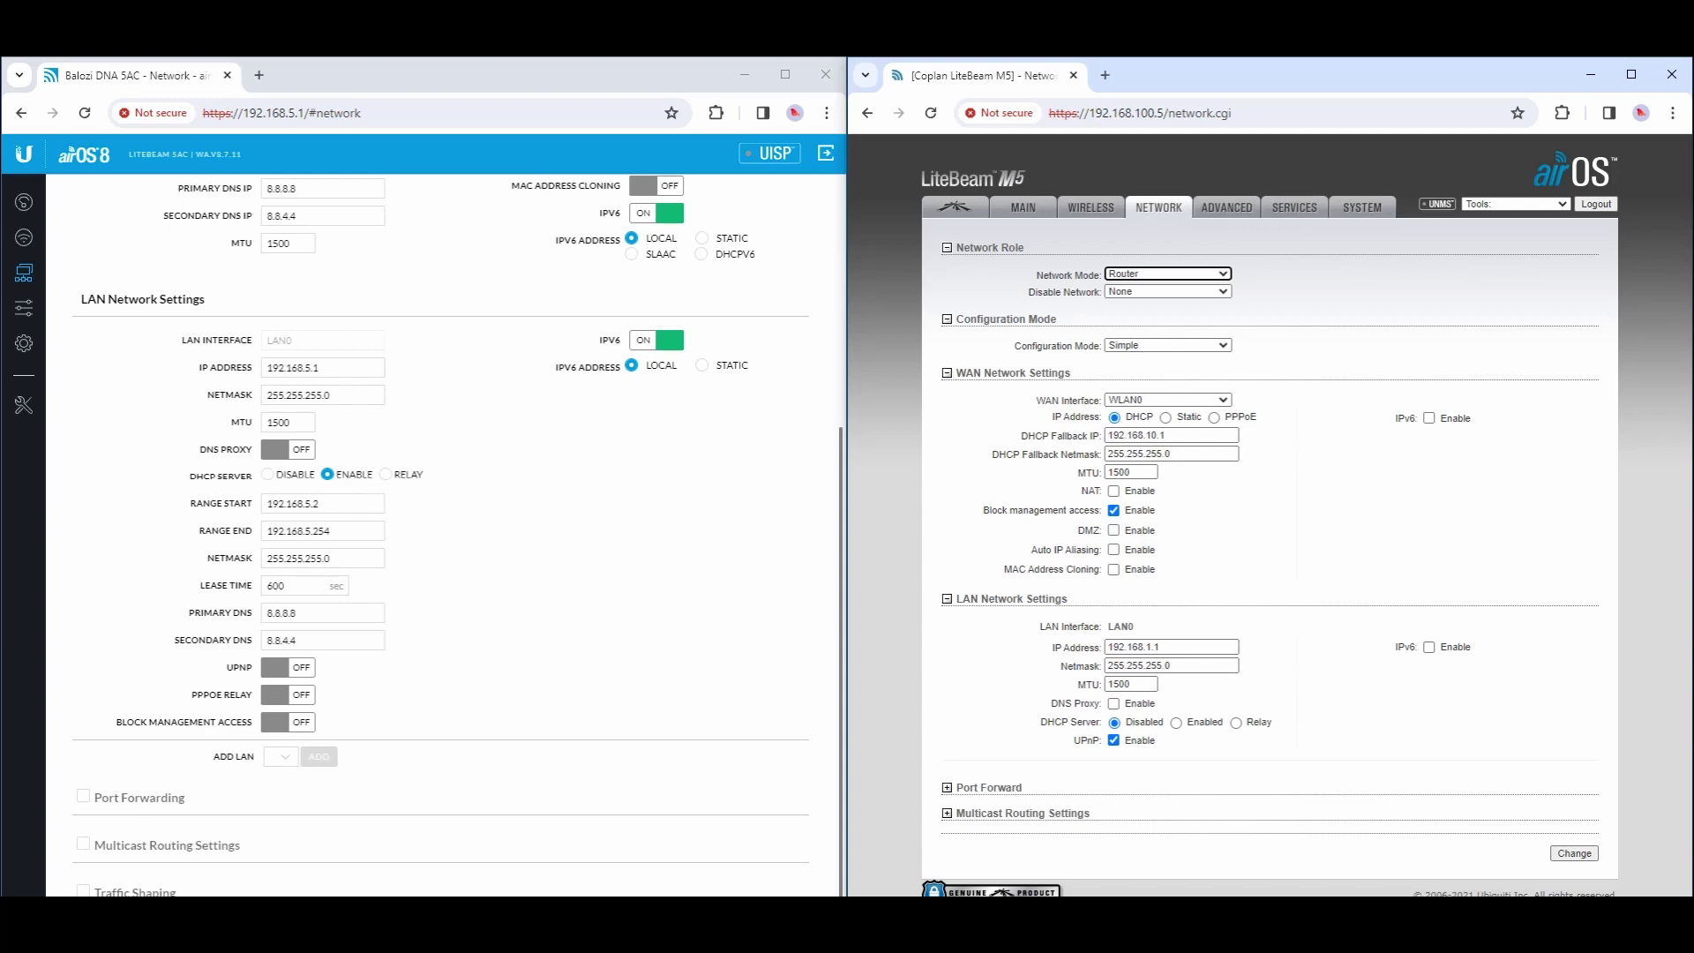
click(1168, 273)
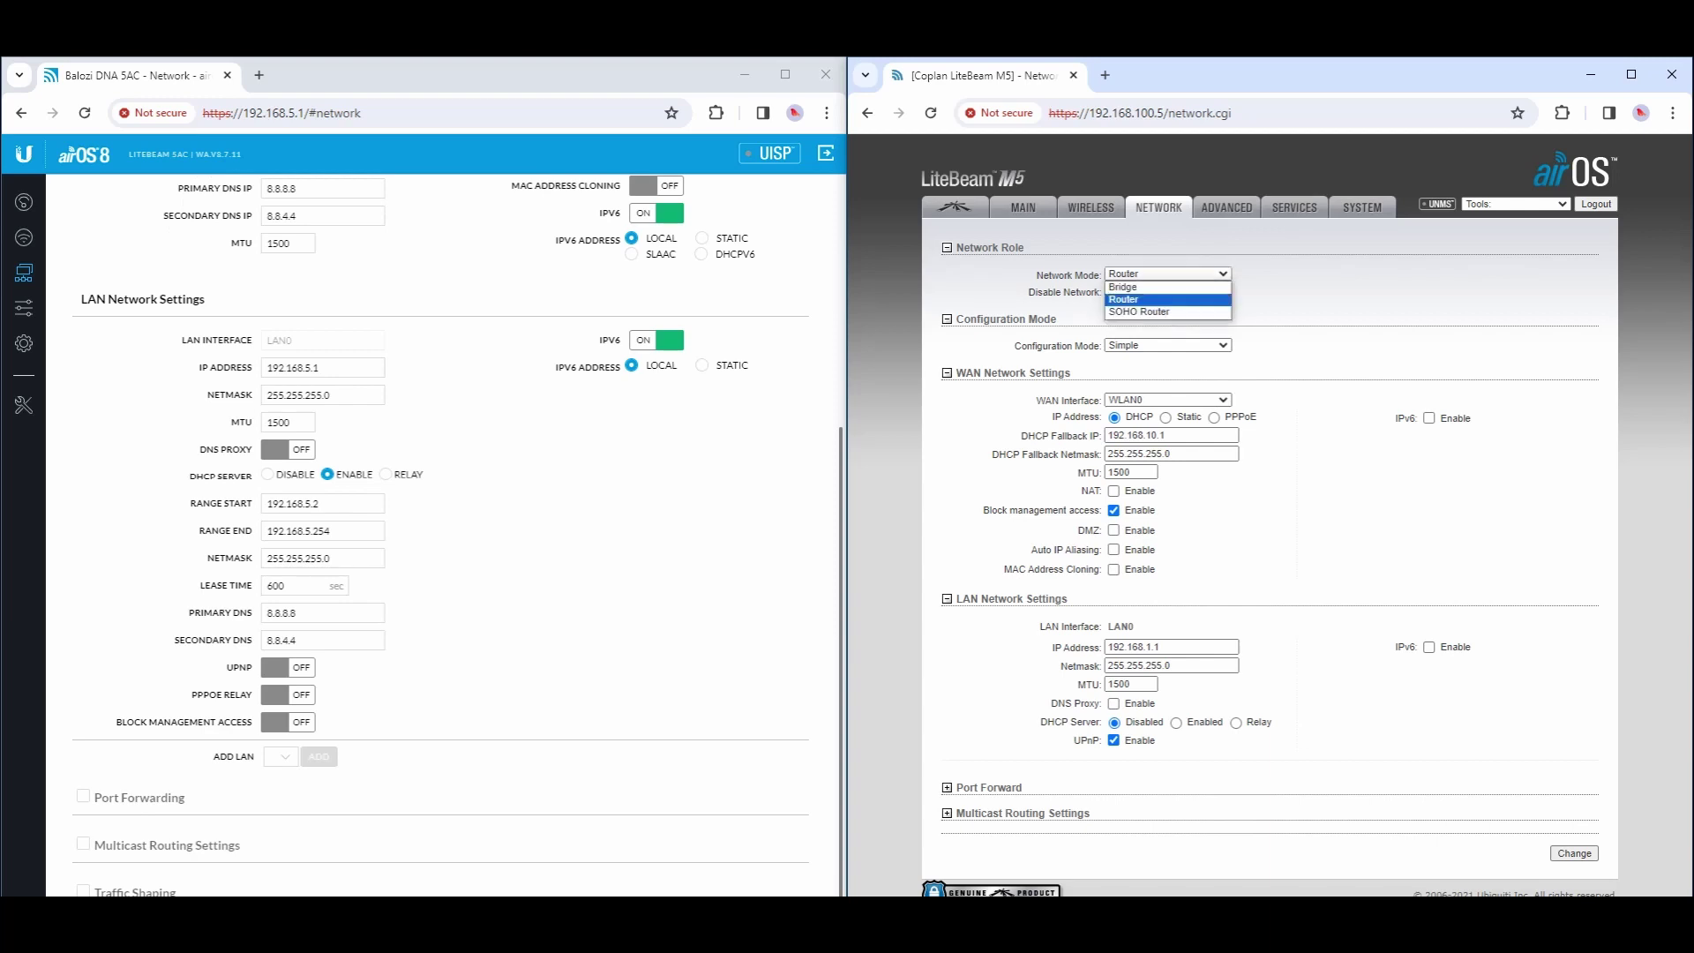
click(1147, 284)
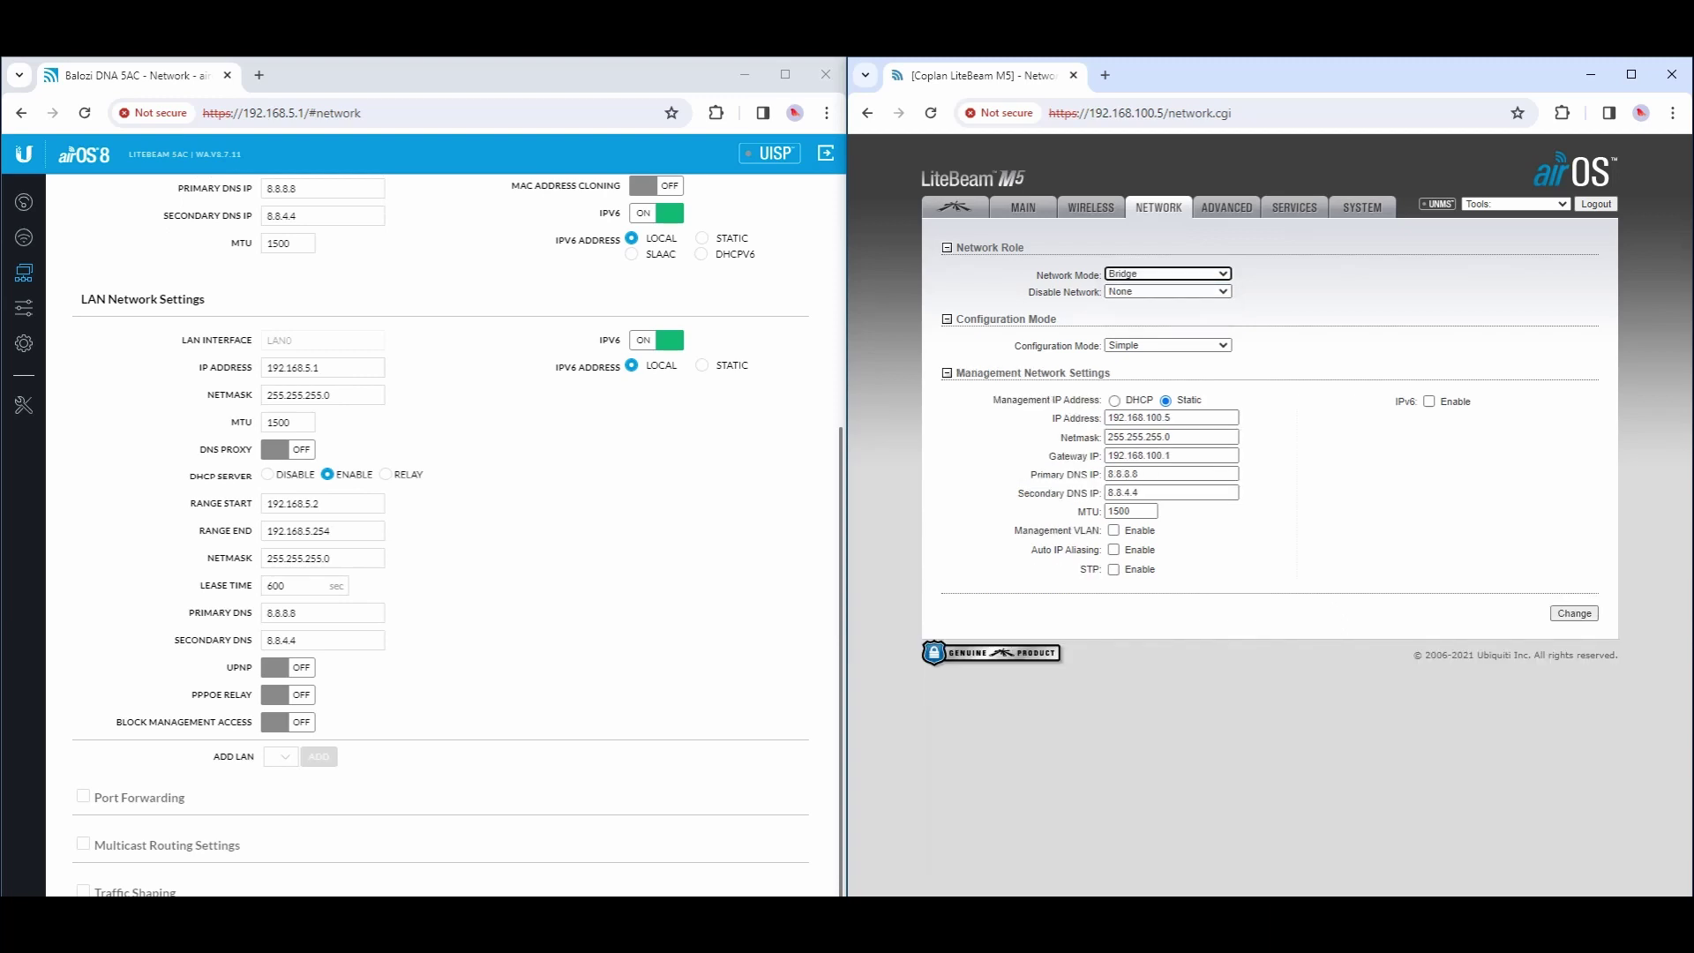
scroll(441, 529, up, 4)
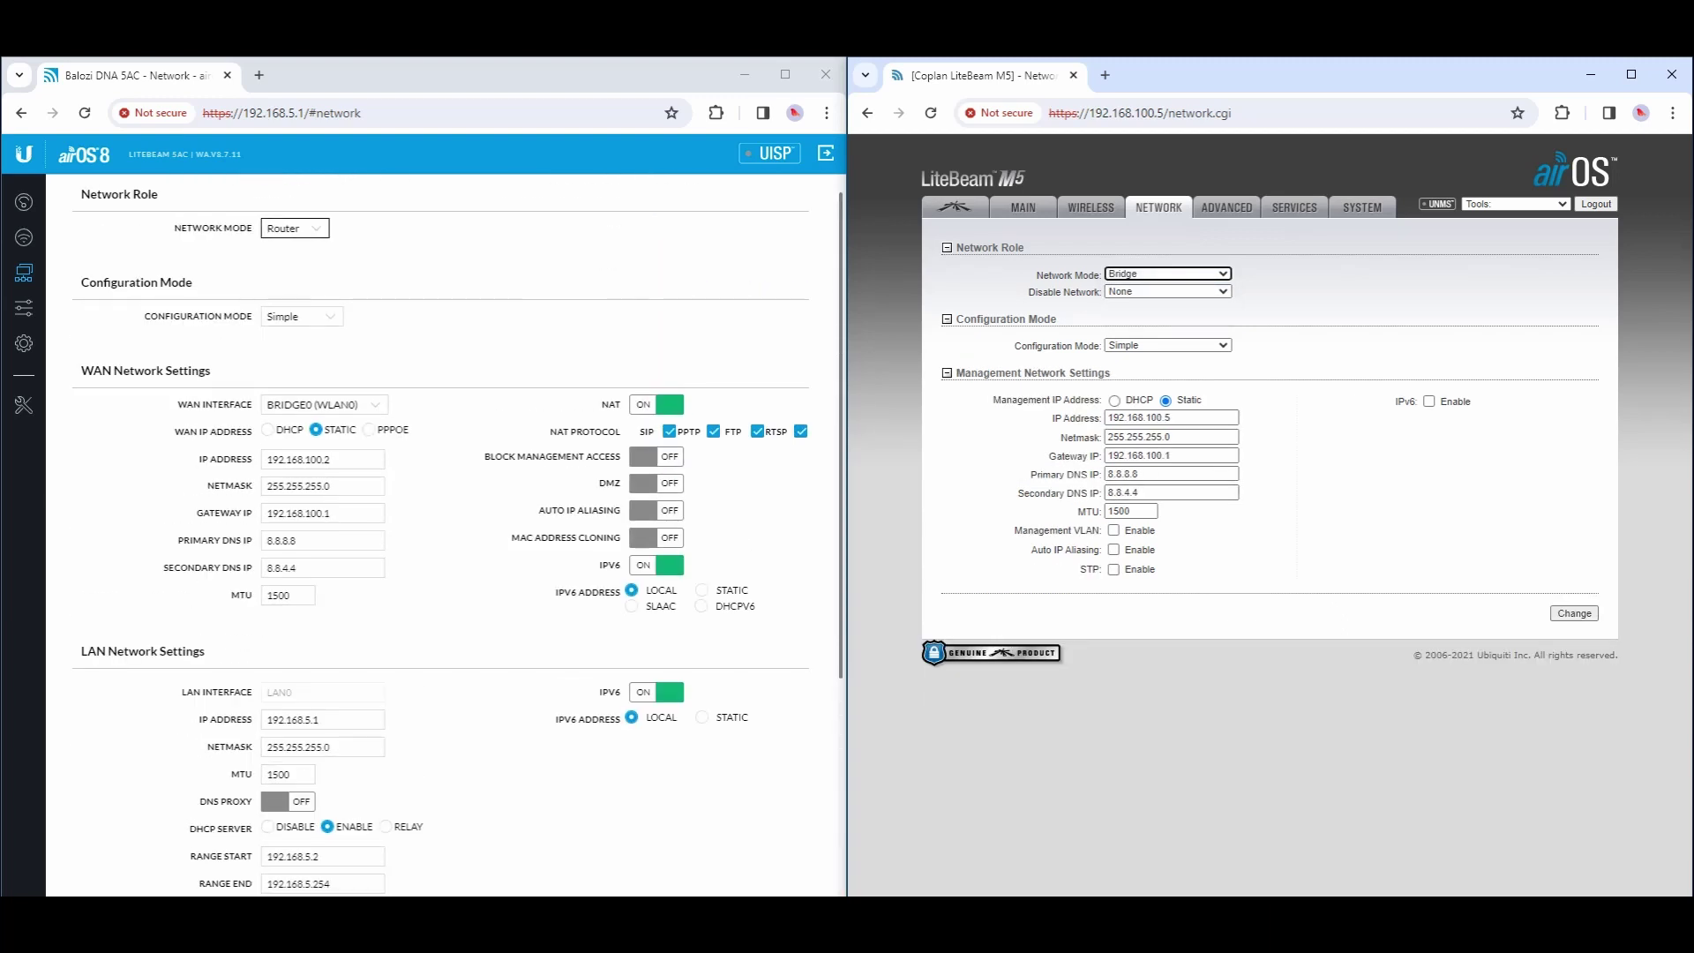
Set the LiteBeam 5AC network mode to Bridge and open its Services page
click(294, 228)
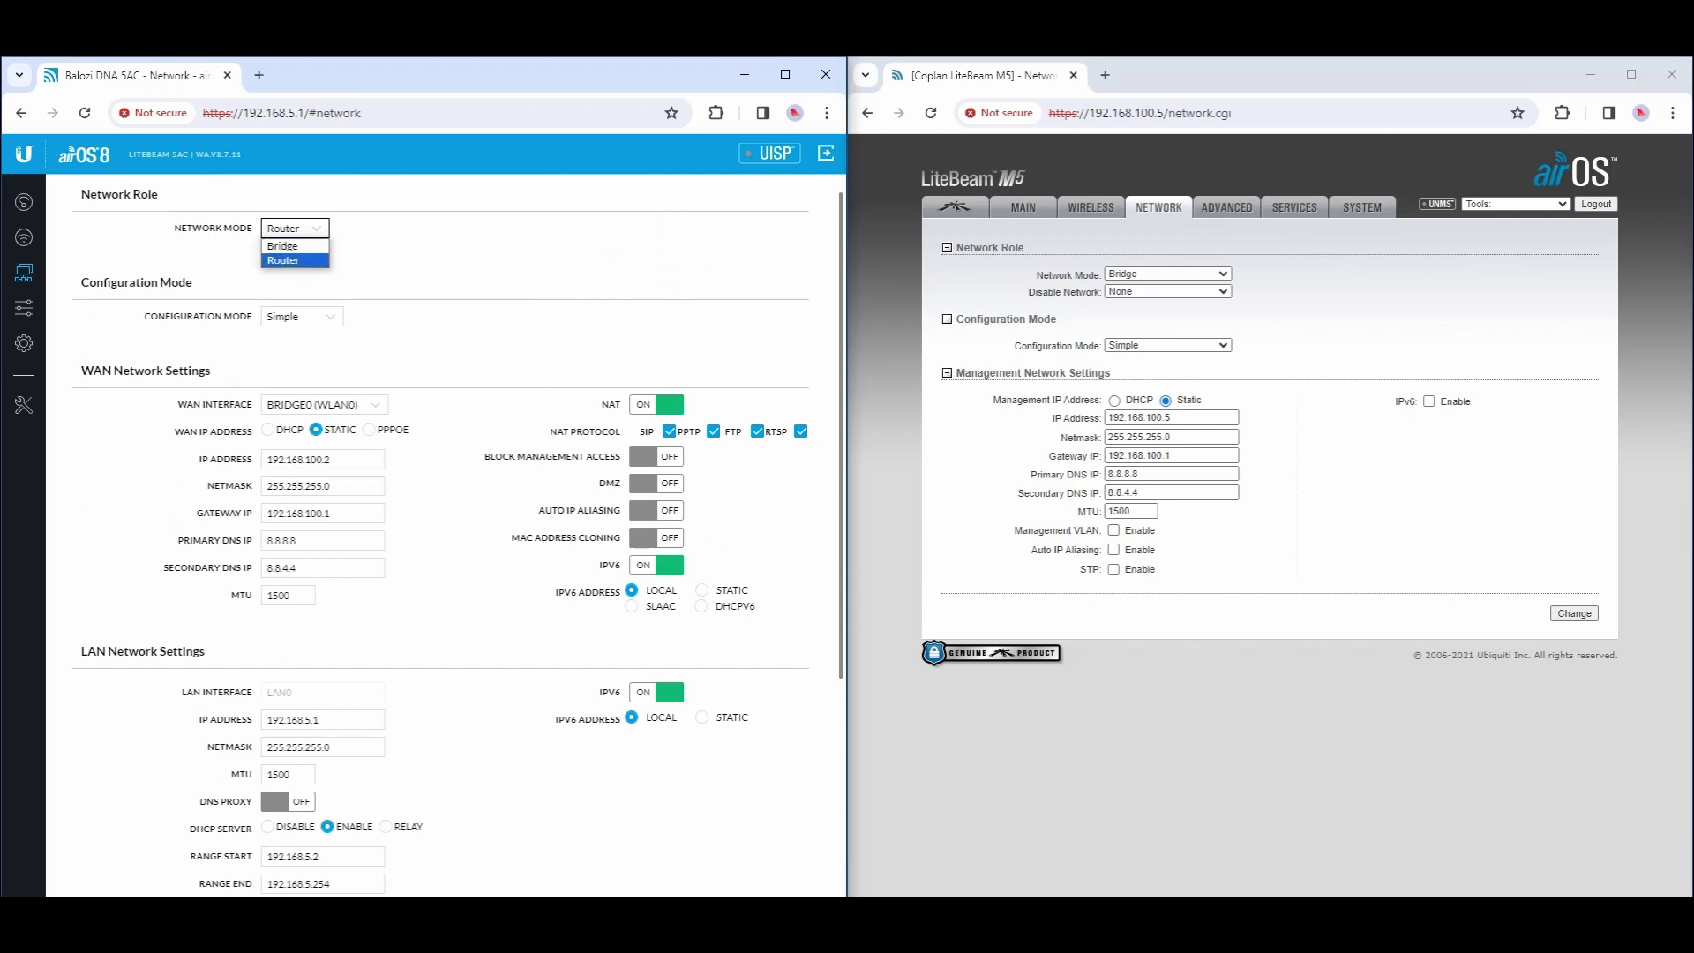
click(282, 246)
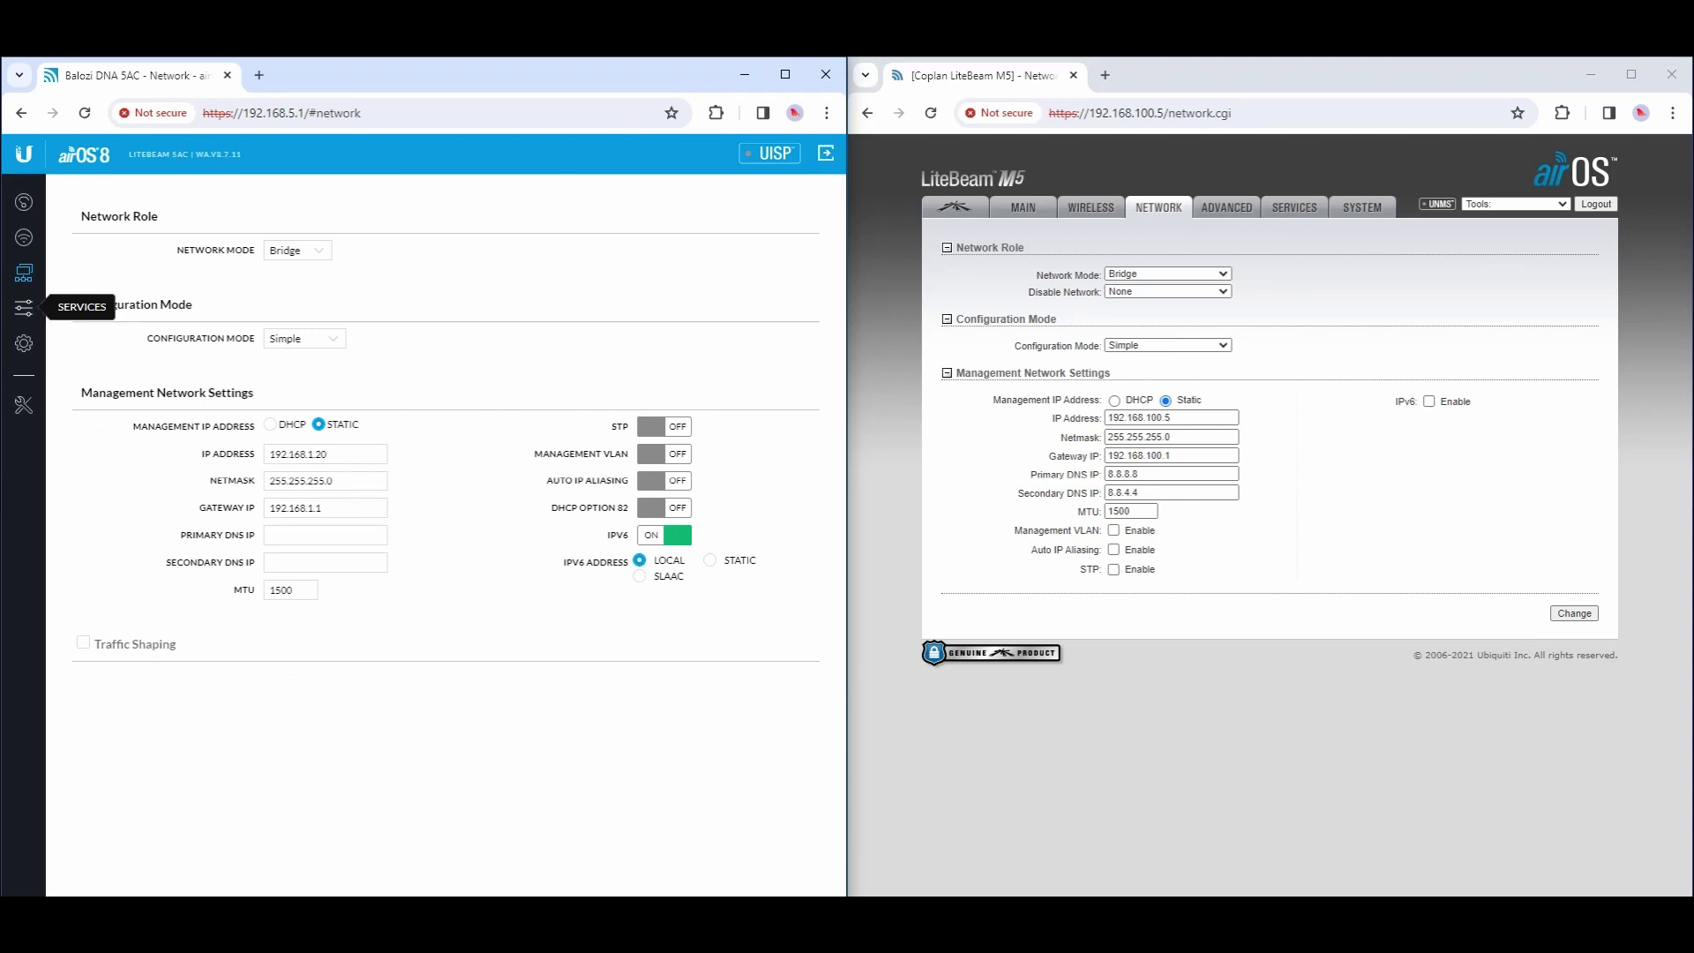
click(23, 307)
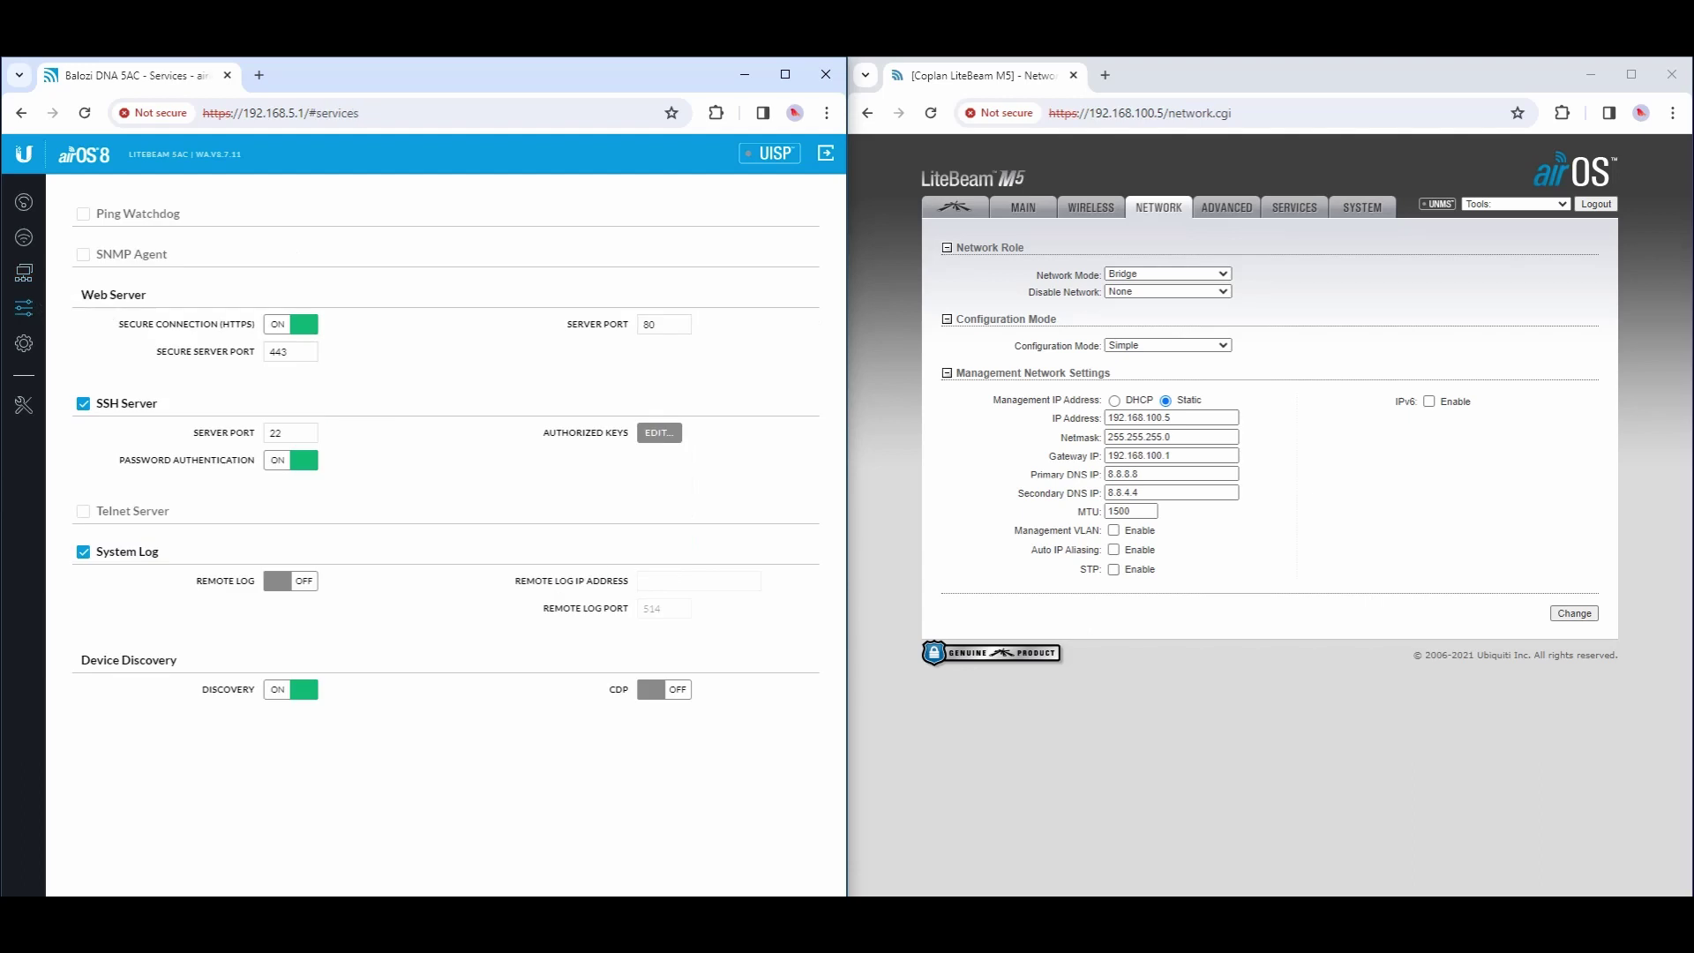
Show the M5 SERVICES tab, then the 5AC System page with firmware WA.v8.7.11
click(1295, 208)
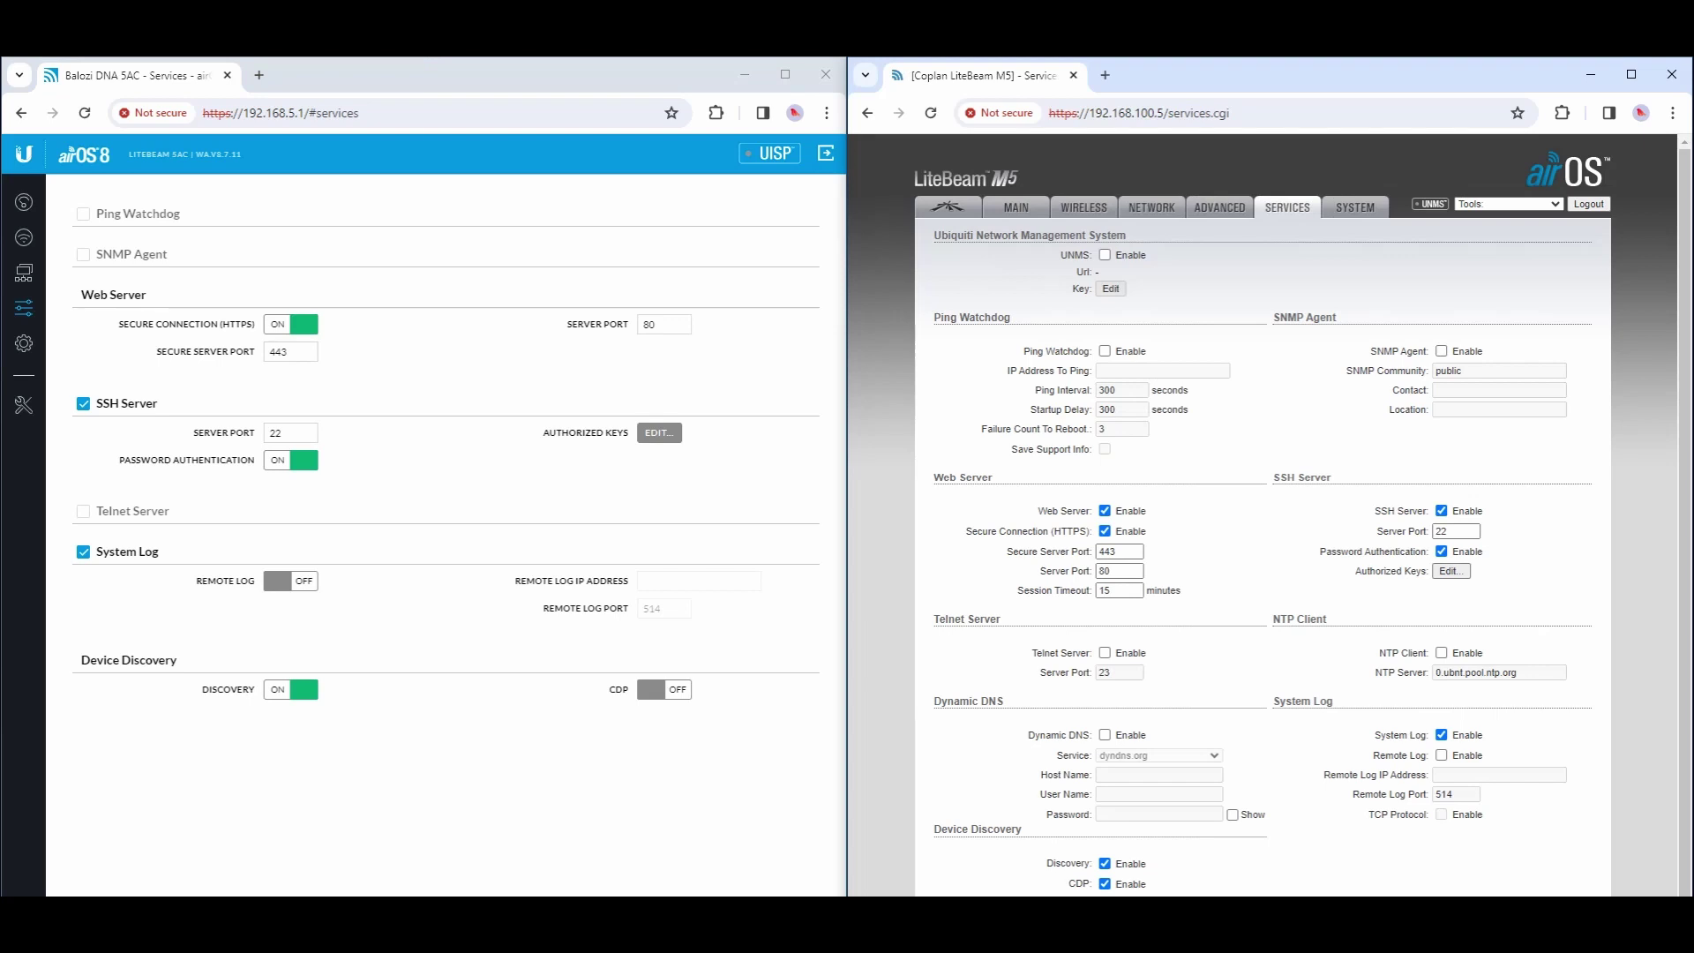
scroll(1262, 530, down, 1)
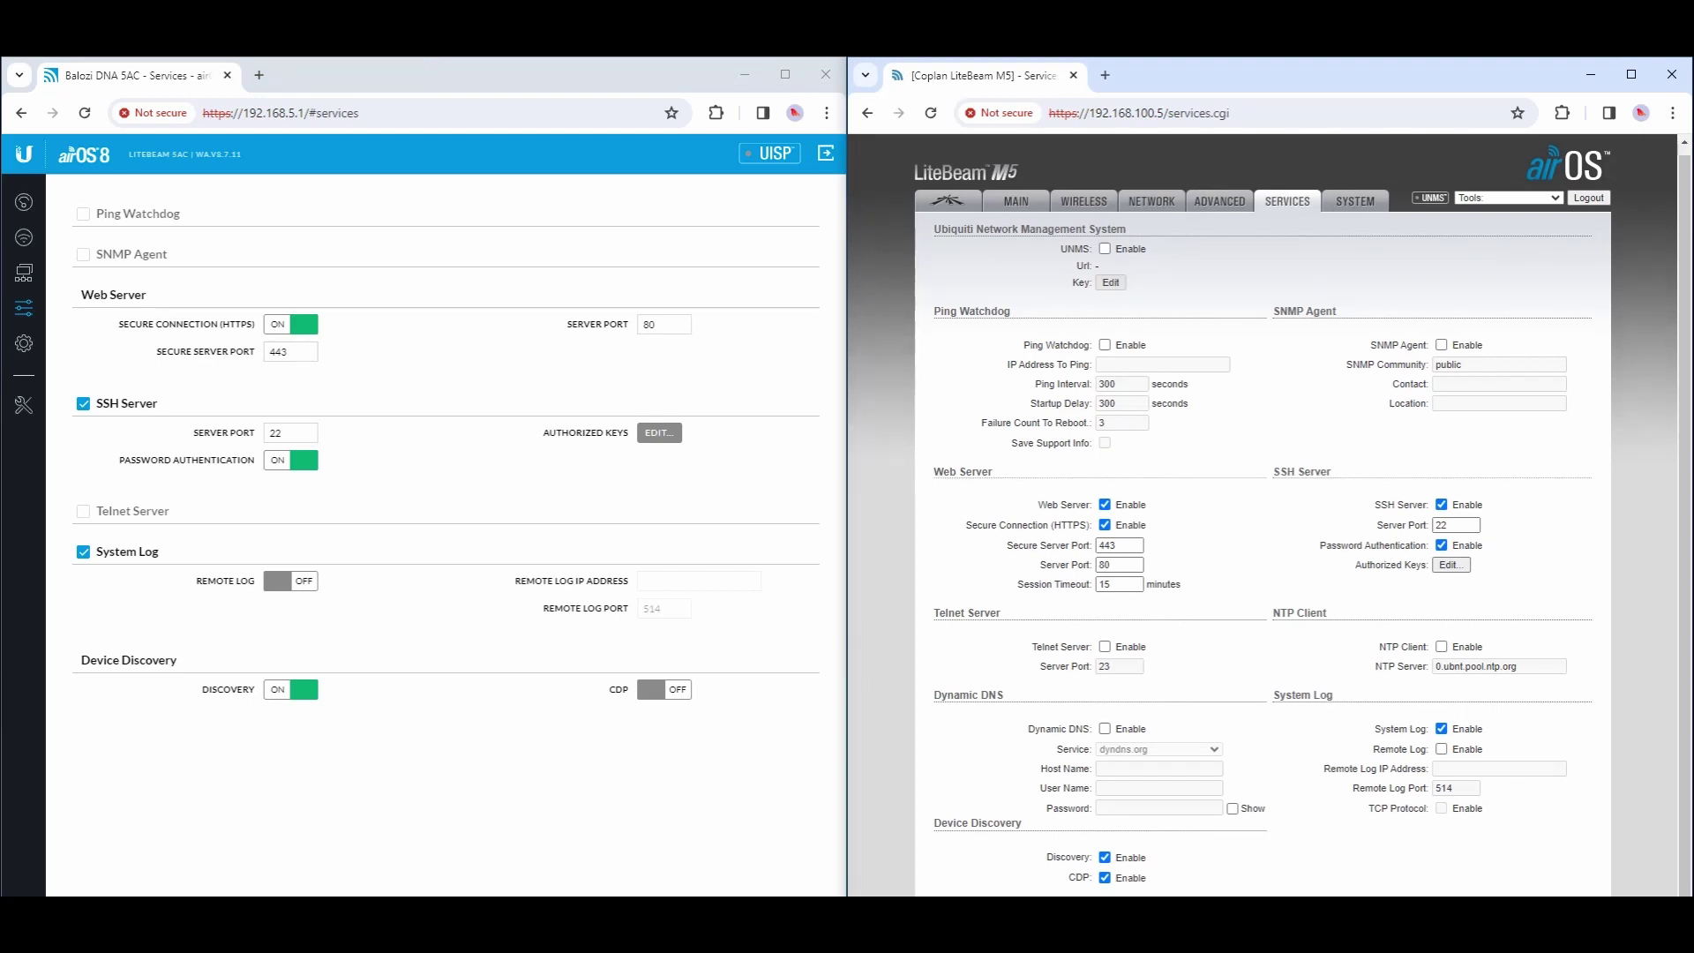
click(24, 343)
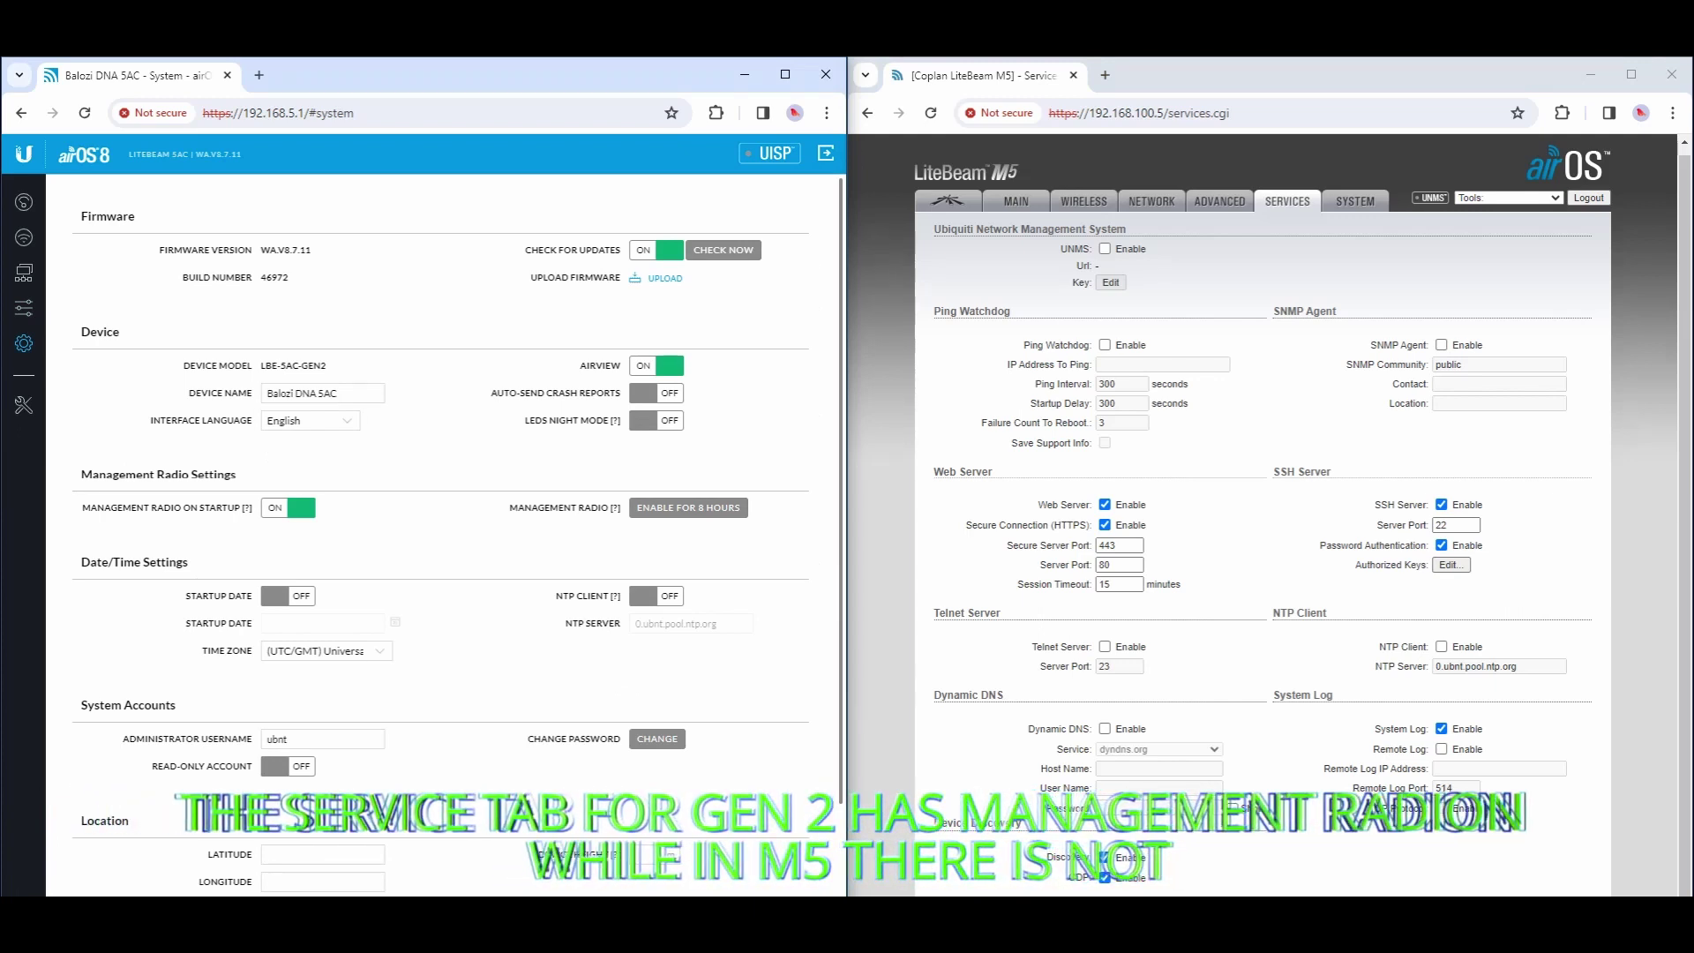
Highlight the 5AC Management Radio setting, open the M5 System page, and browse its Tools list to airView
drag(510, 508, 620, 507)
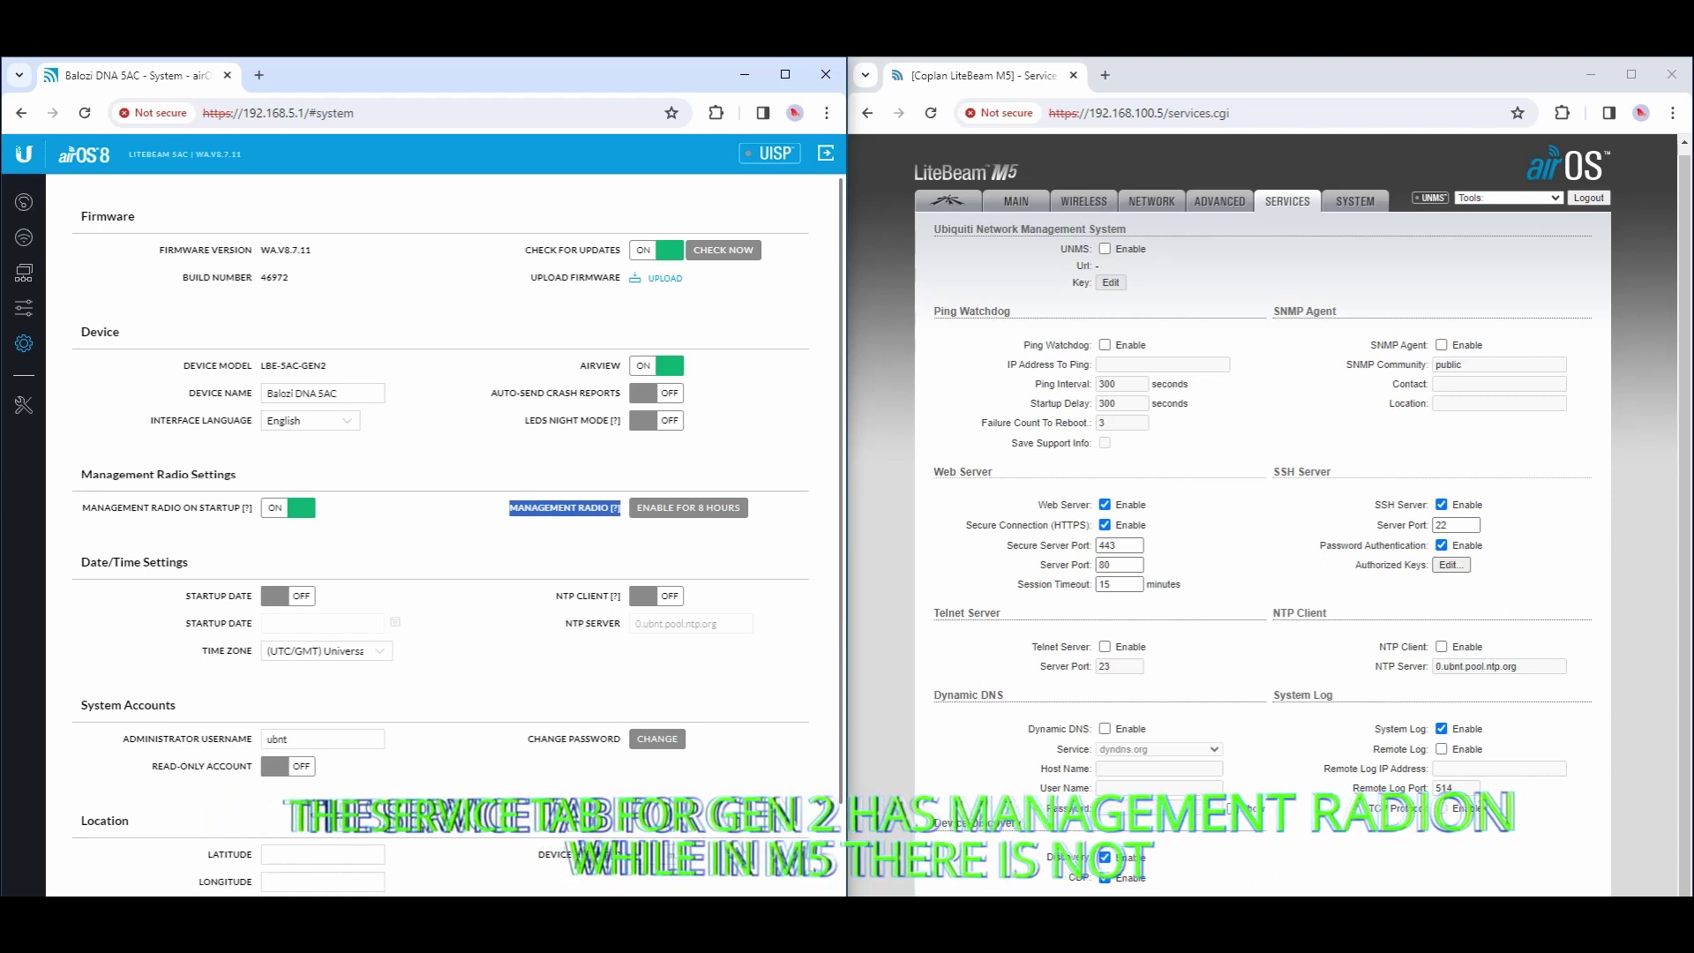
click(1356, 201)
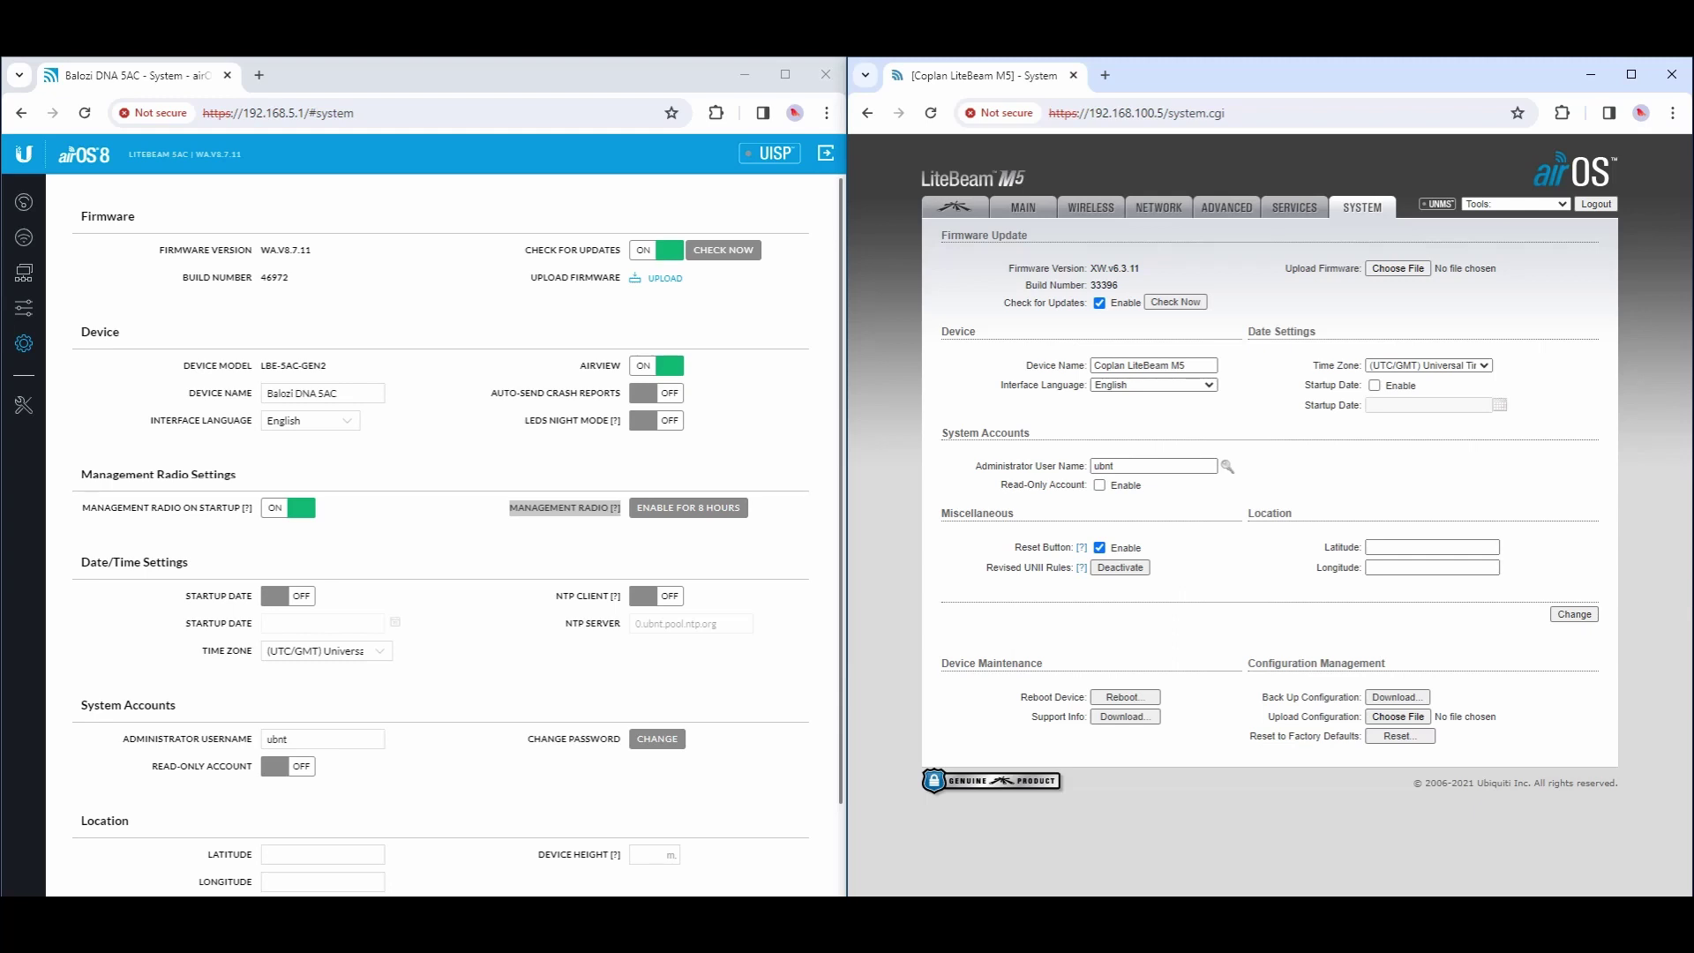
key(alt+Tab)
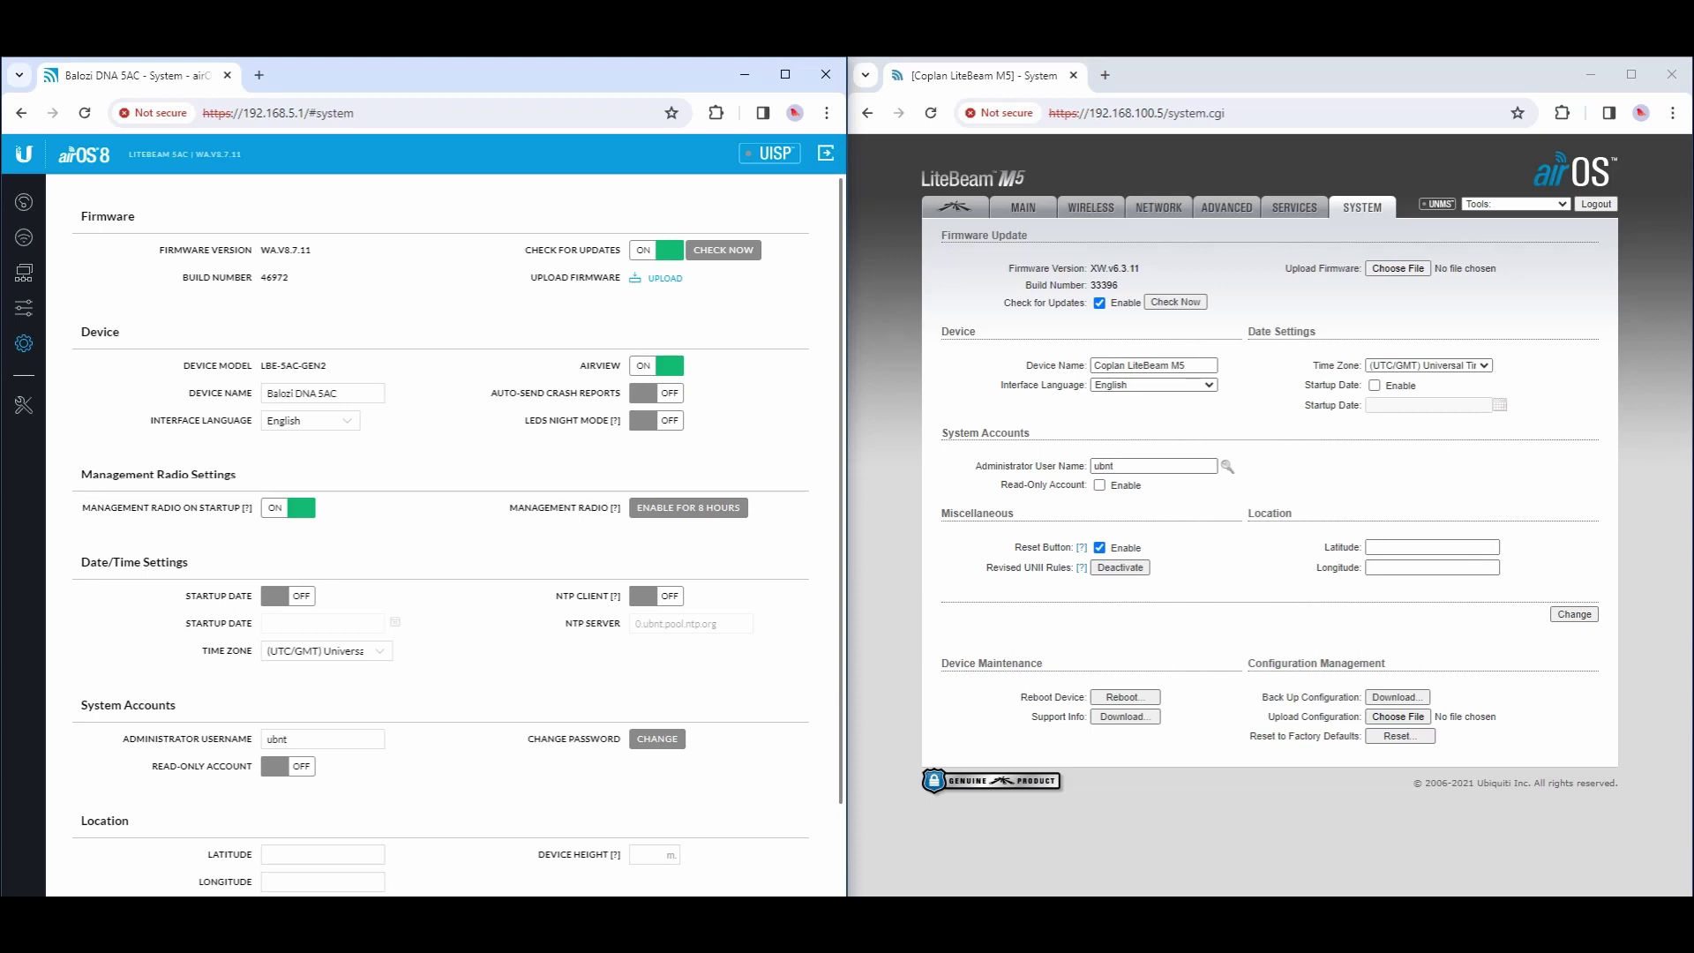
scroll(441, 529, down, 2)
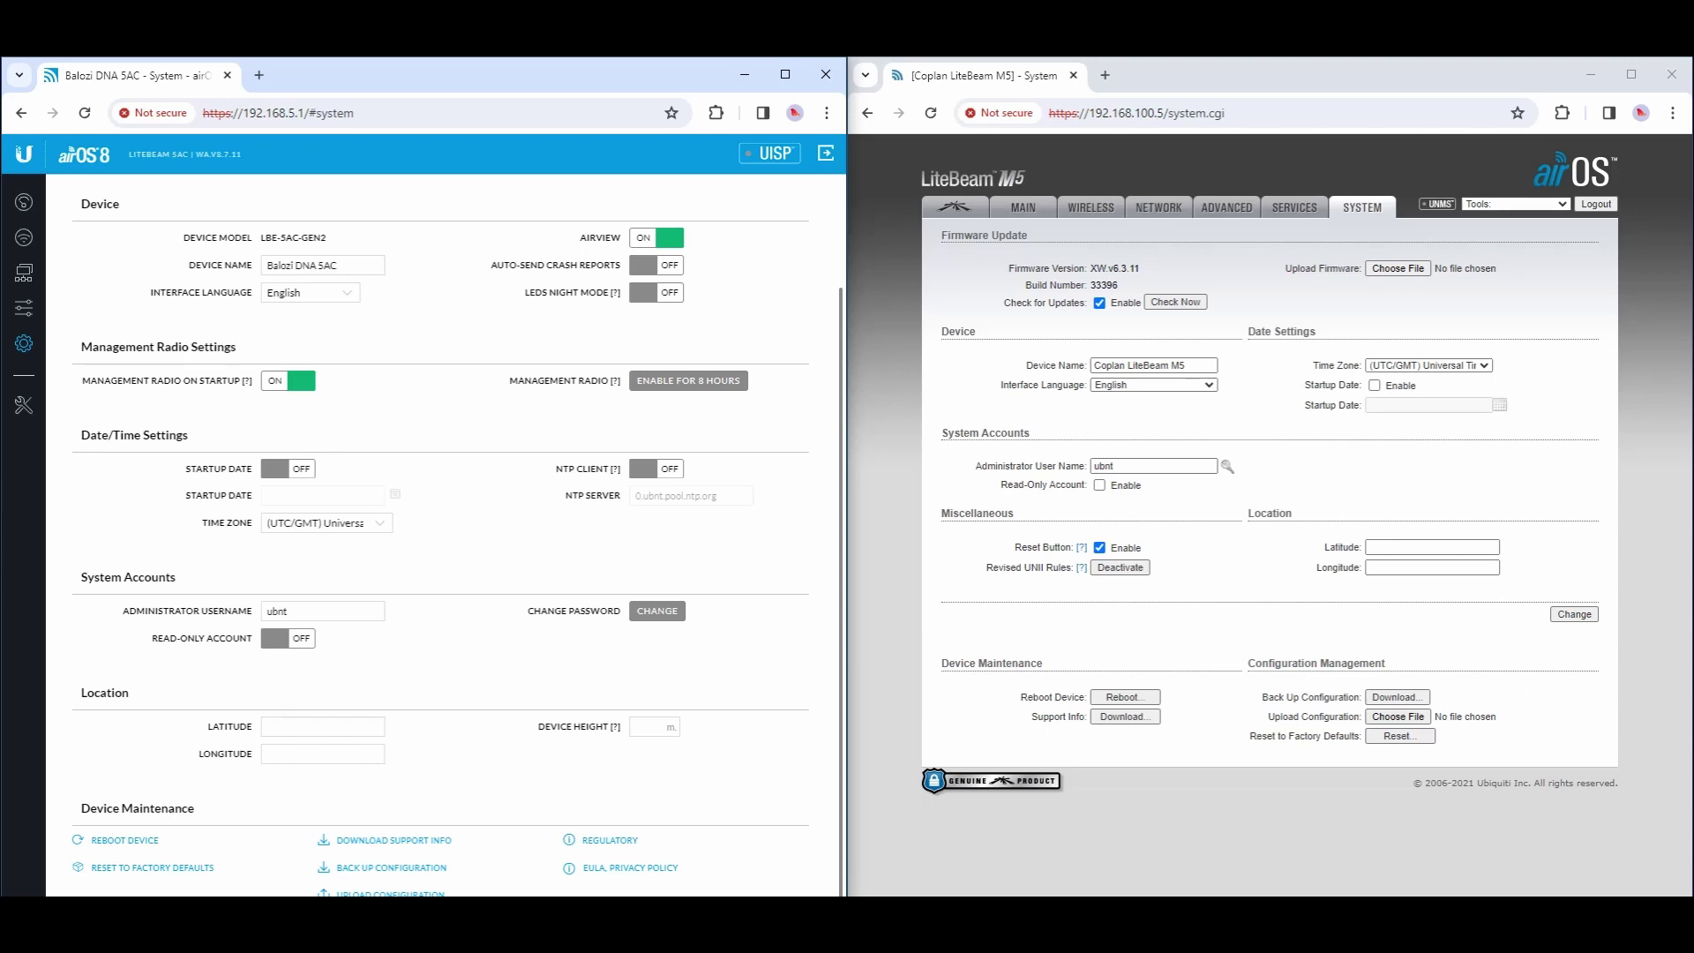
click(1516, 203)
key(Down)
key(Down)
key(Down)
key(Down)
key(Down)
key(Down)
key(Down)
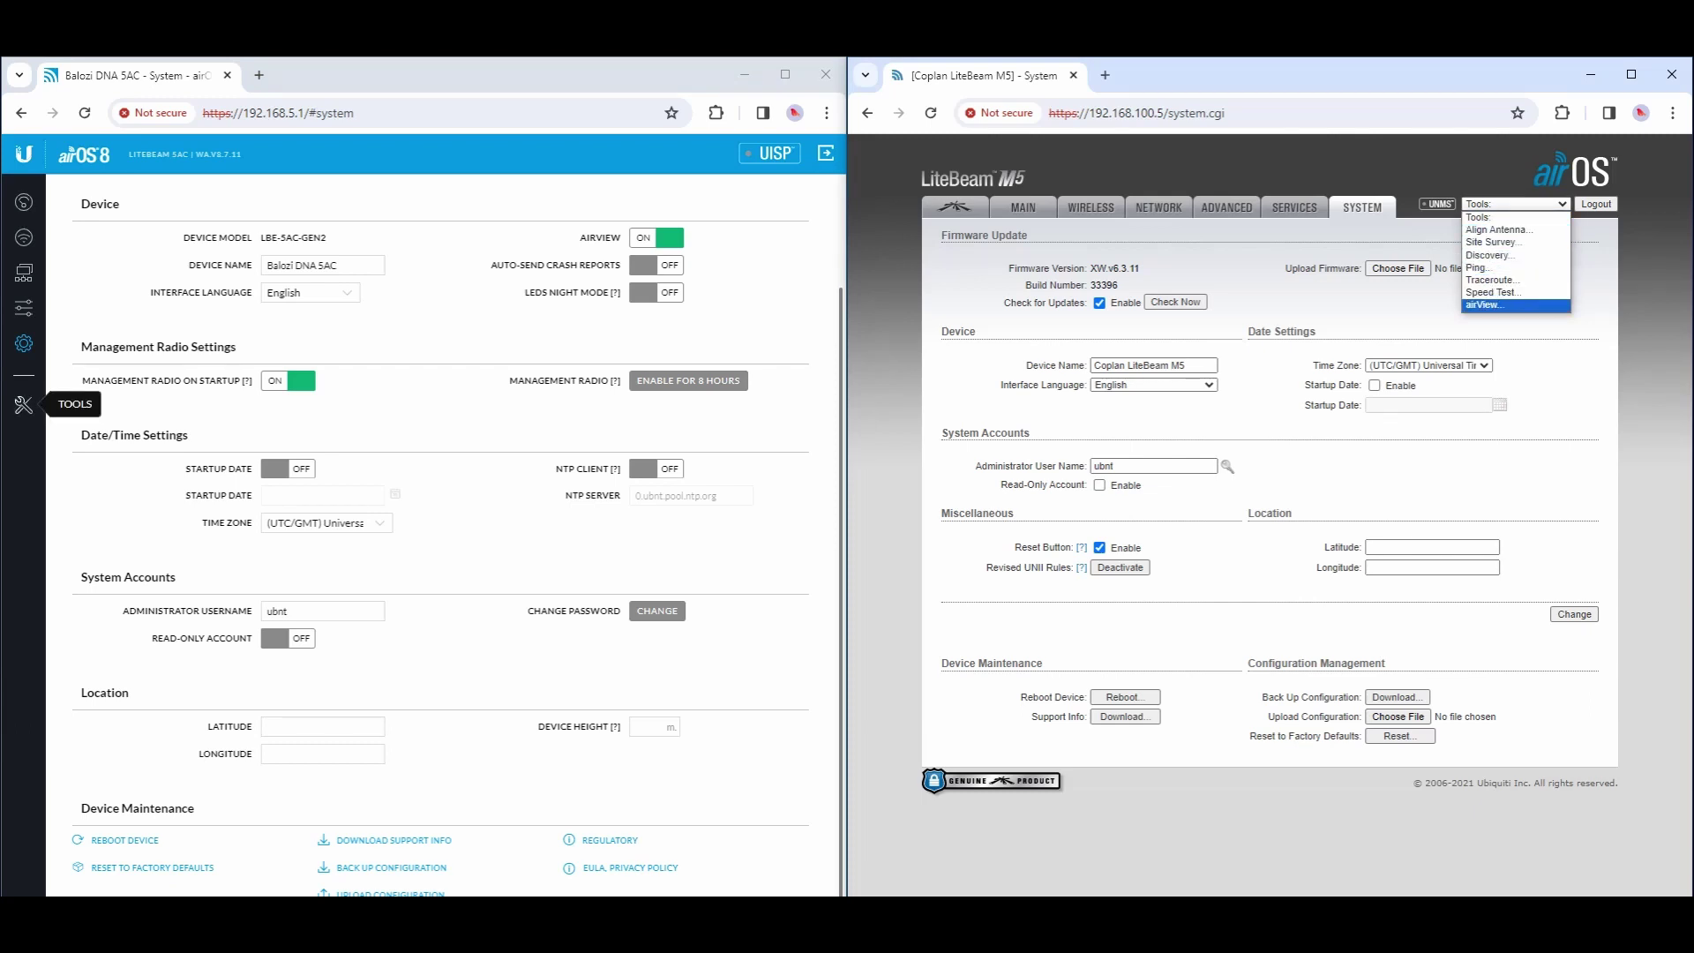
Show the 5AC Gen2 tool set and open the M5 Tools dropdown for airView
click(24, 404)
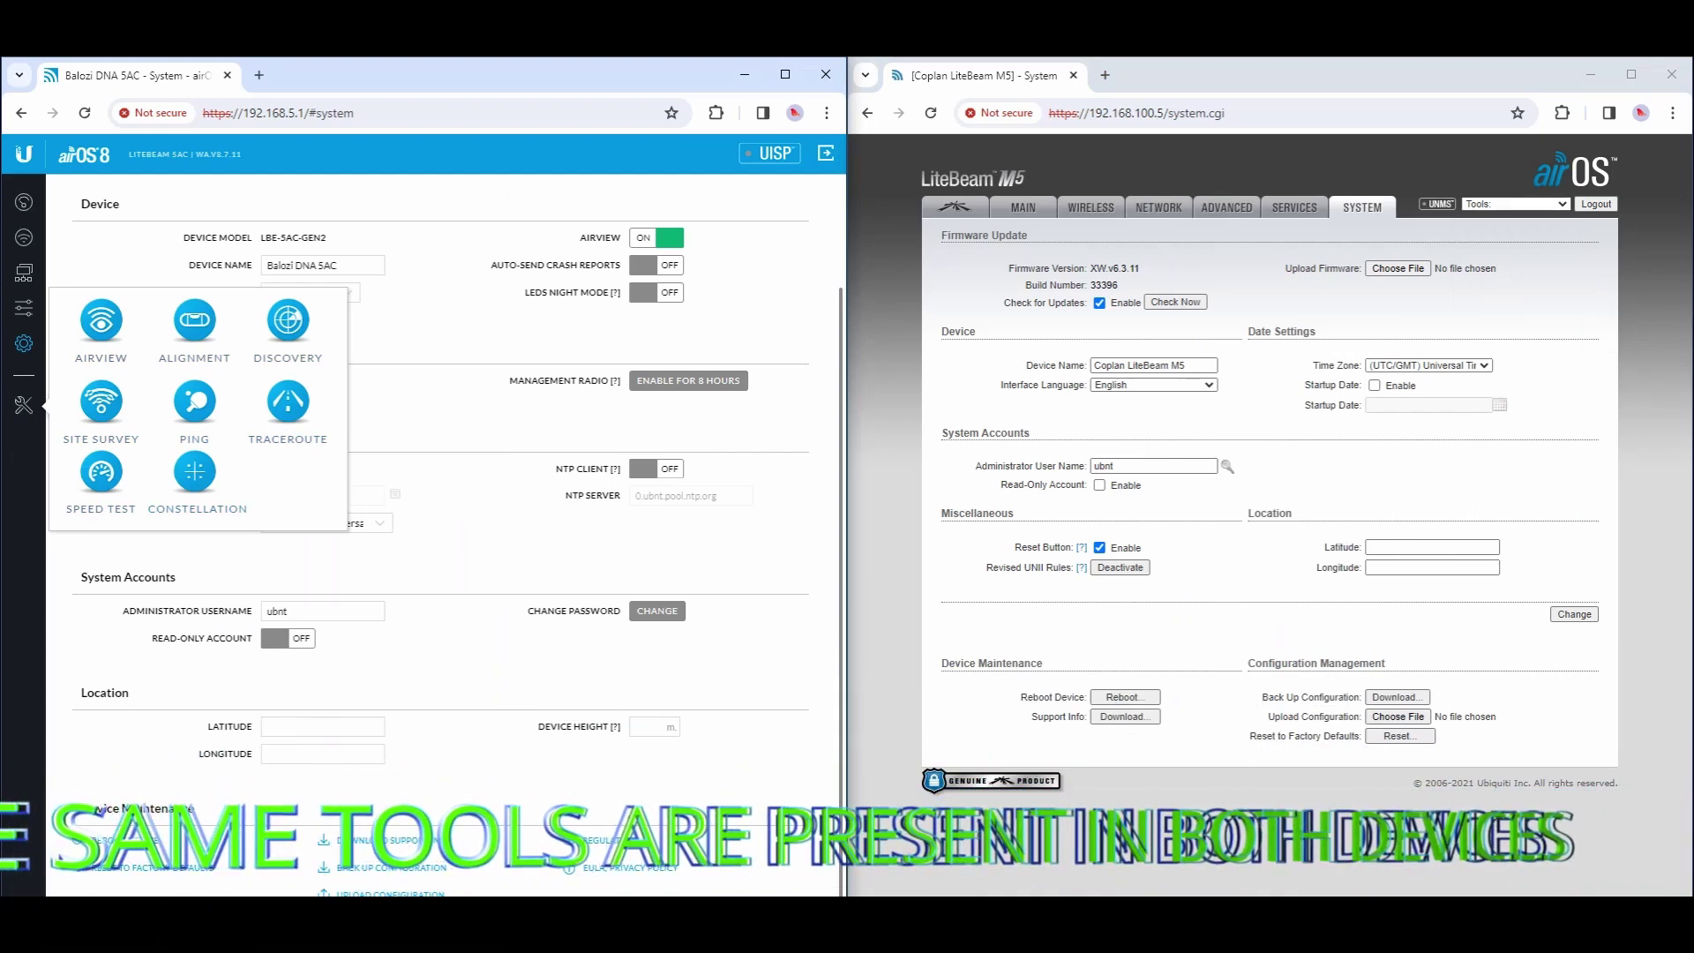
click(1515, 204)
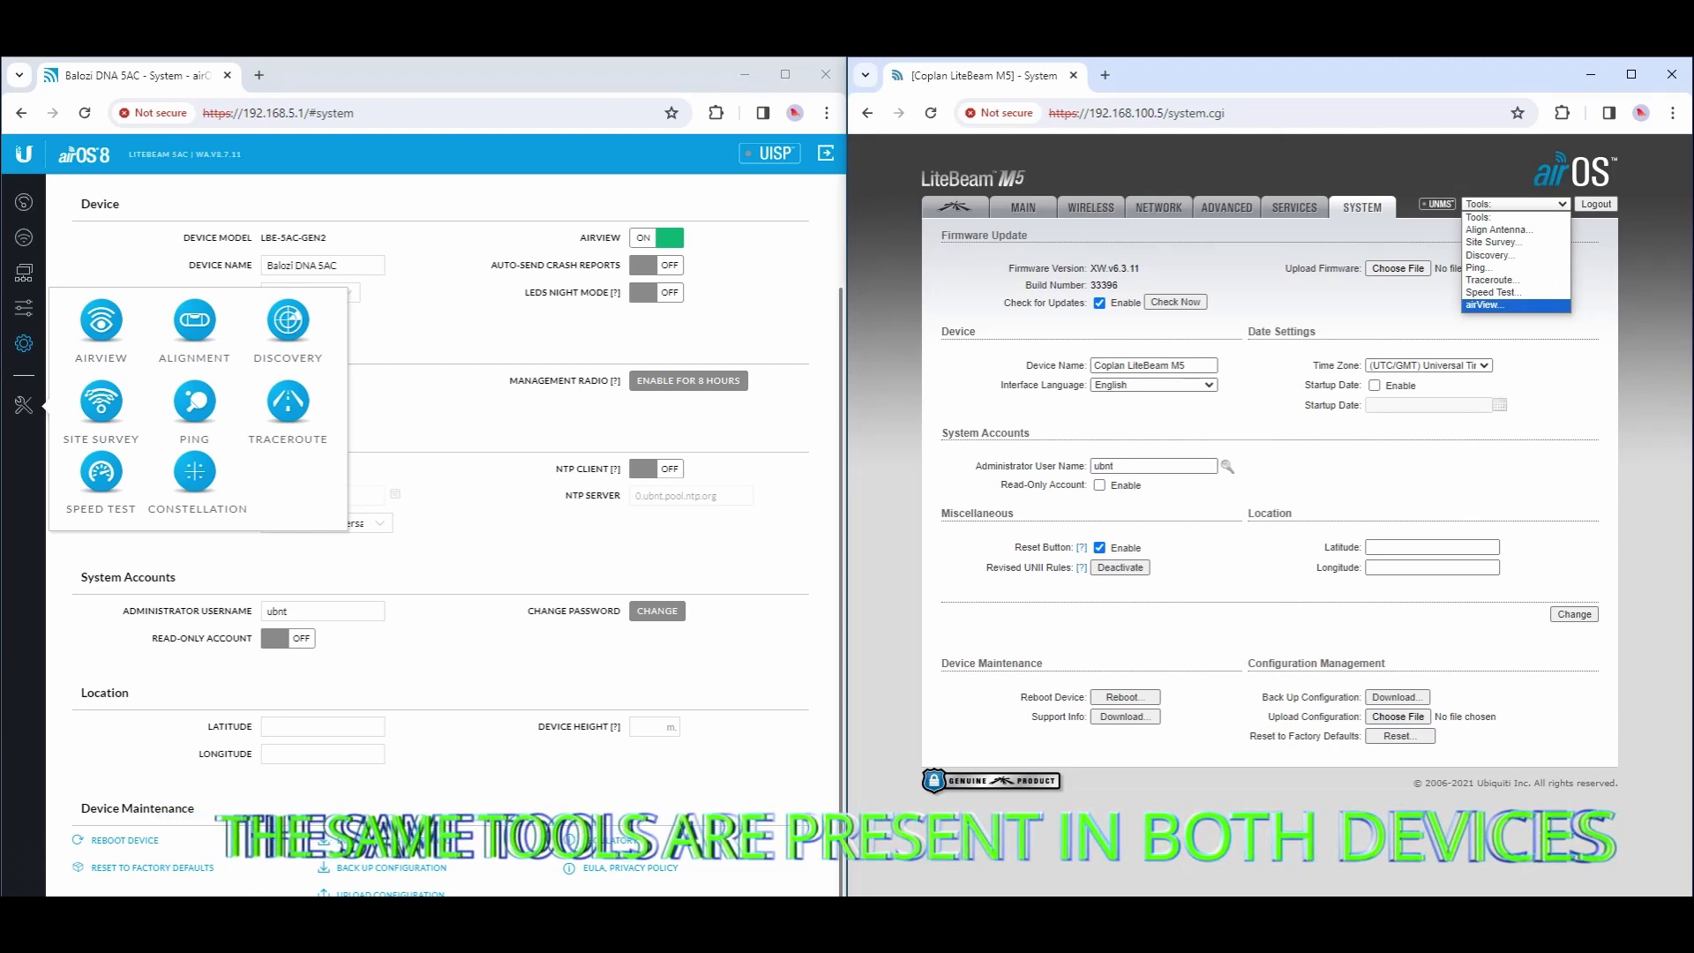
key(Escape)
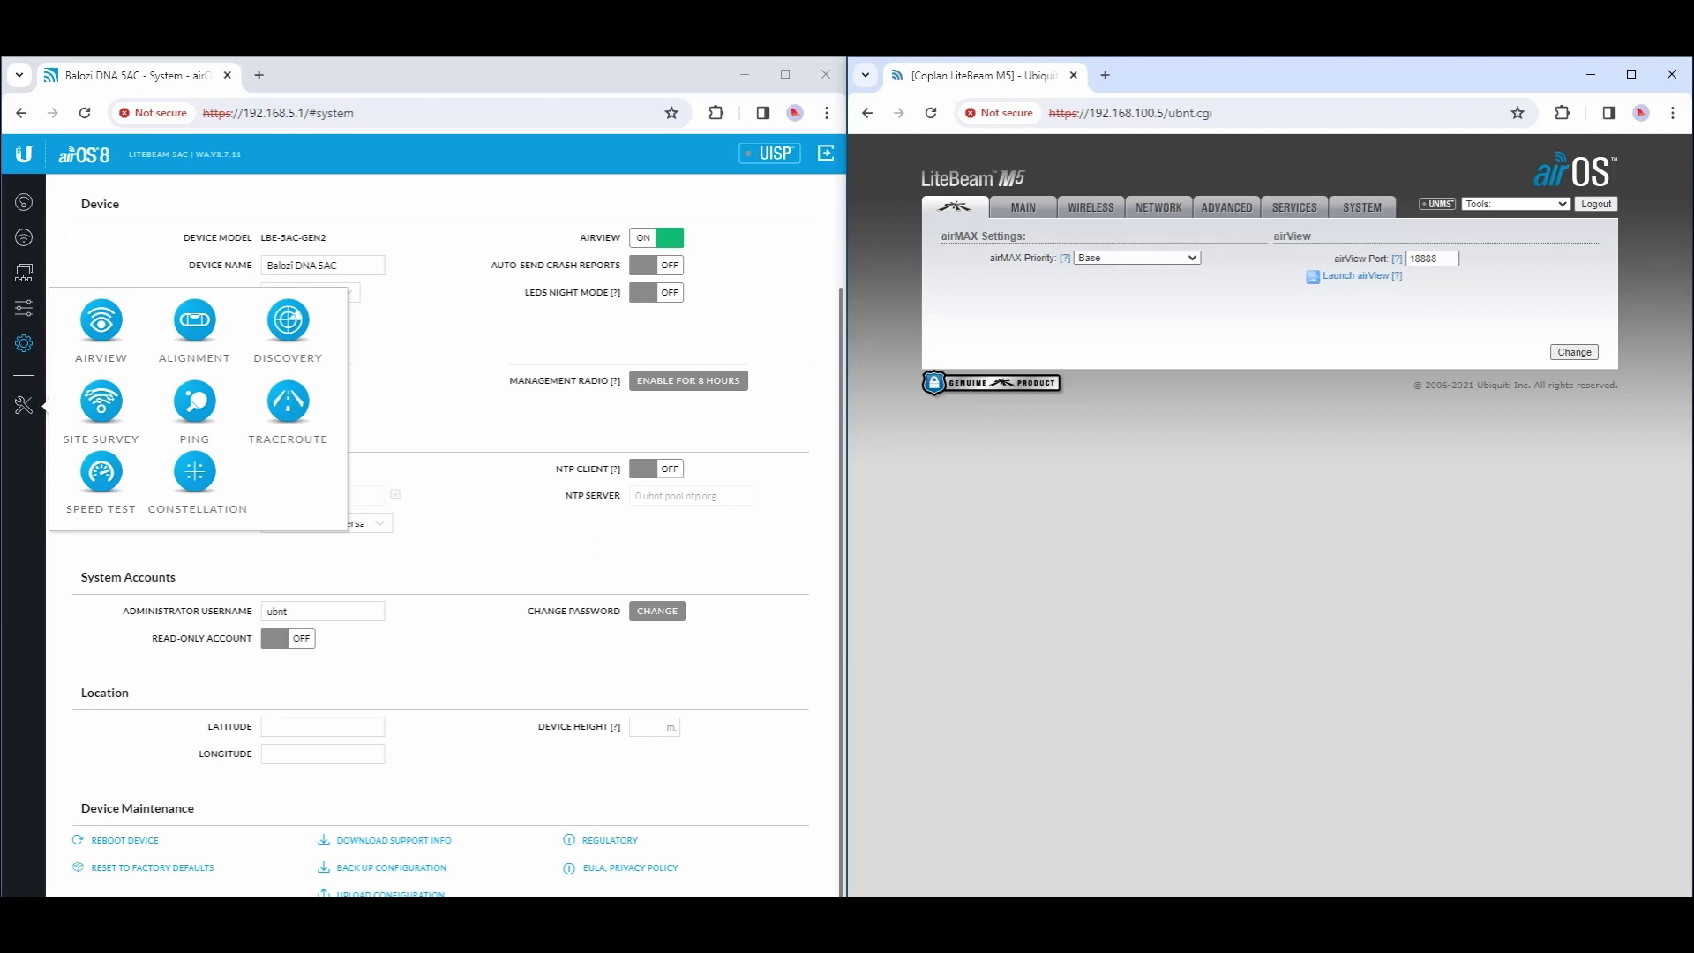
Open the 5AC Gen2 link dashboard and the M5 MAIN page's AP Information table, scrolling both
click(24, 405)
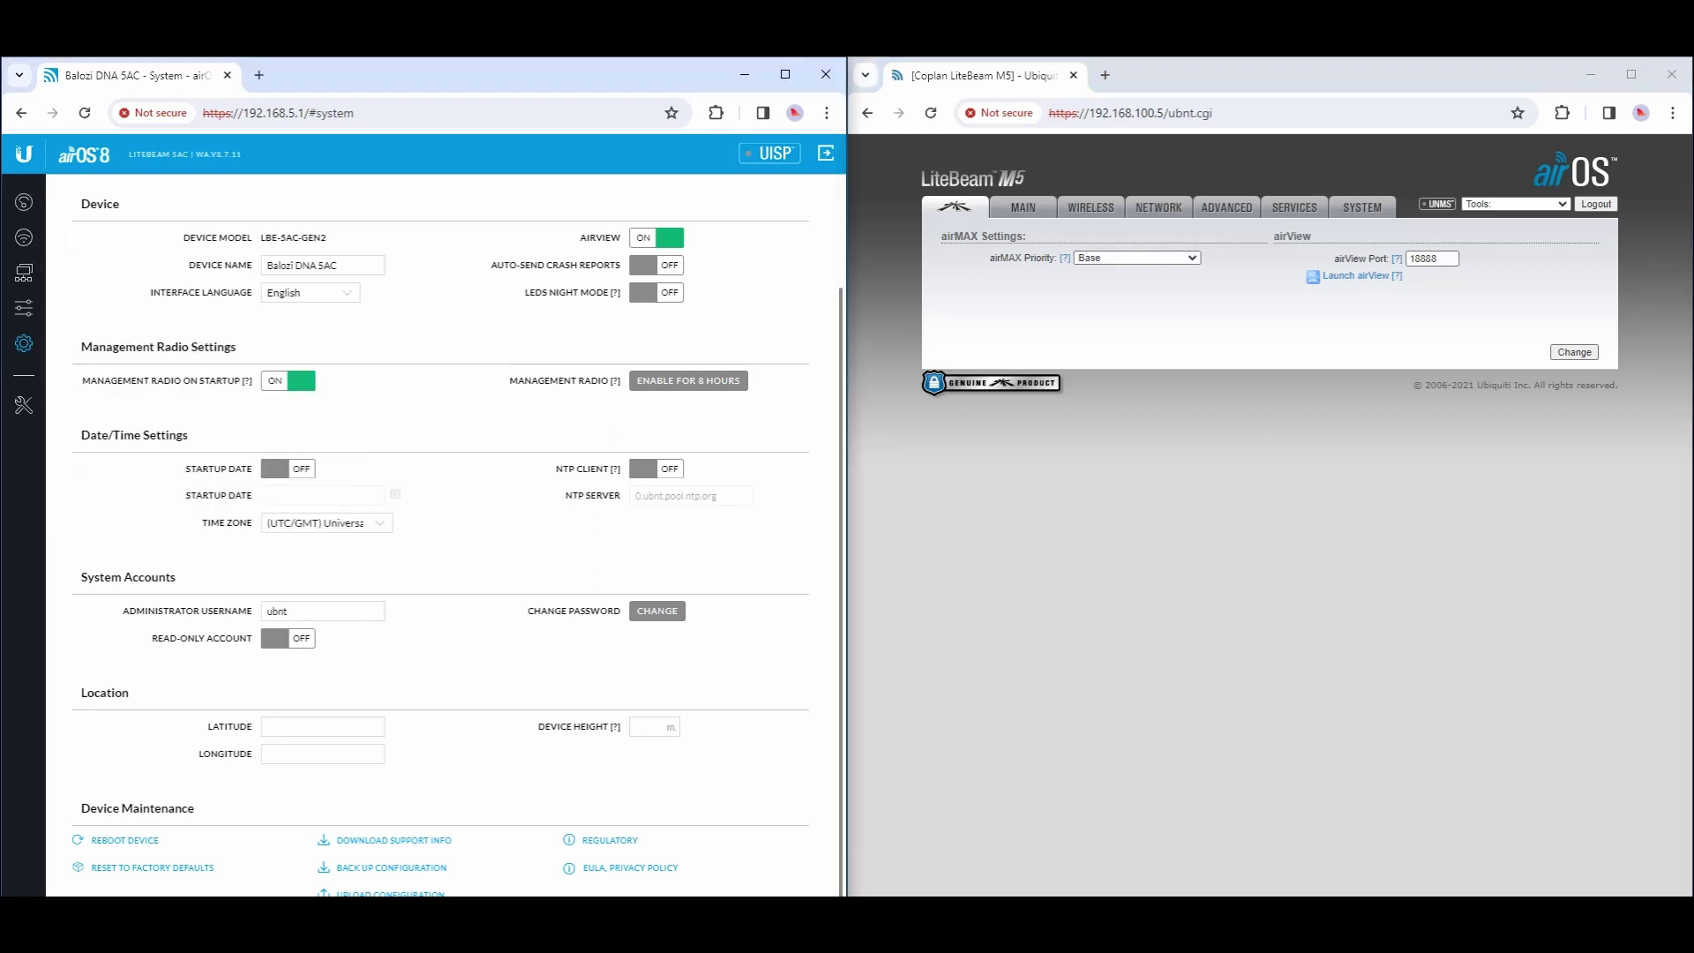
click(24, 202)
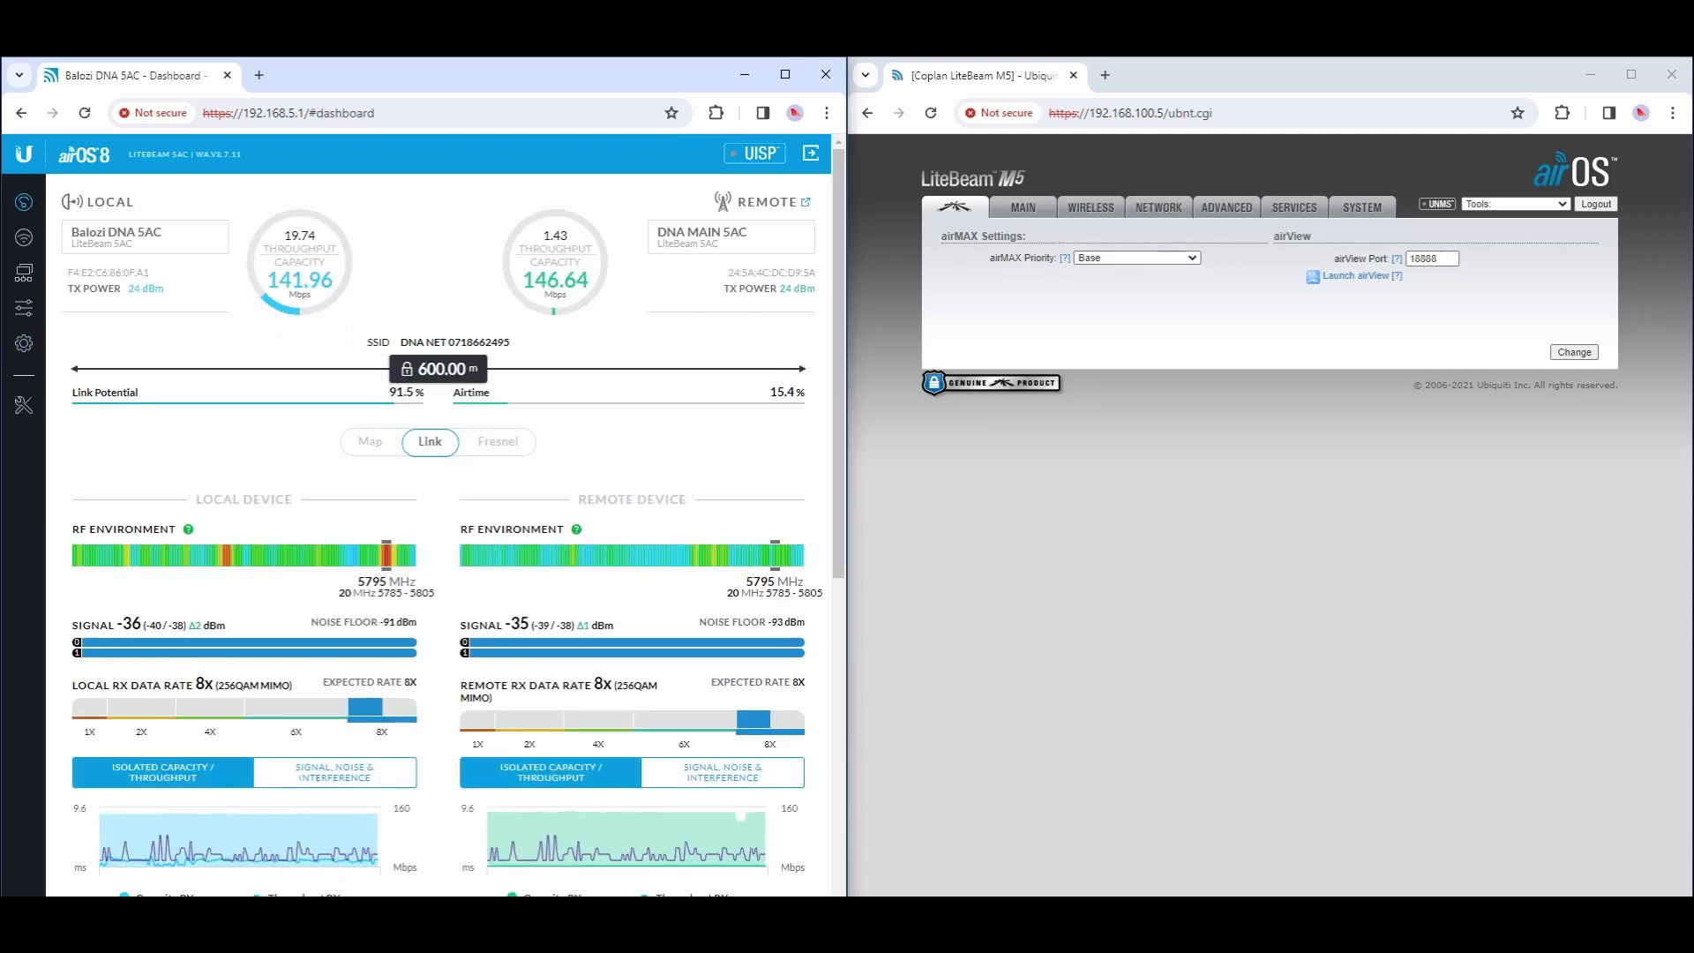
click(1023, 207)
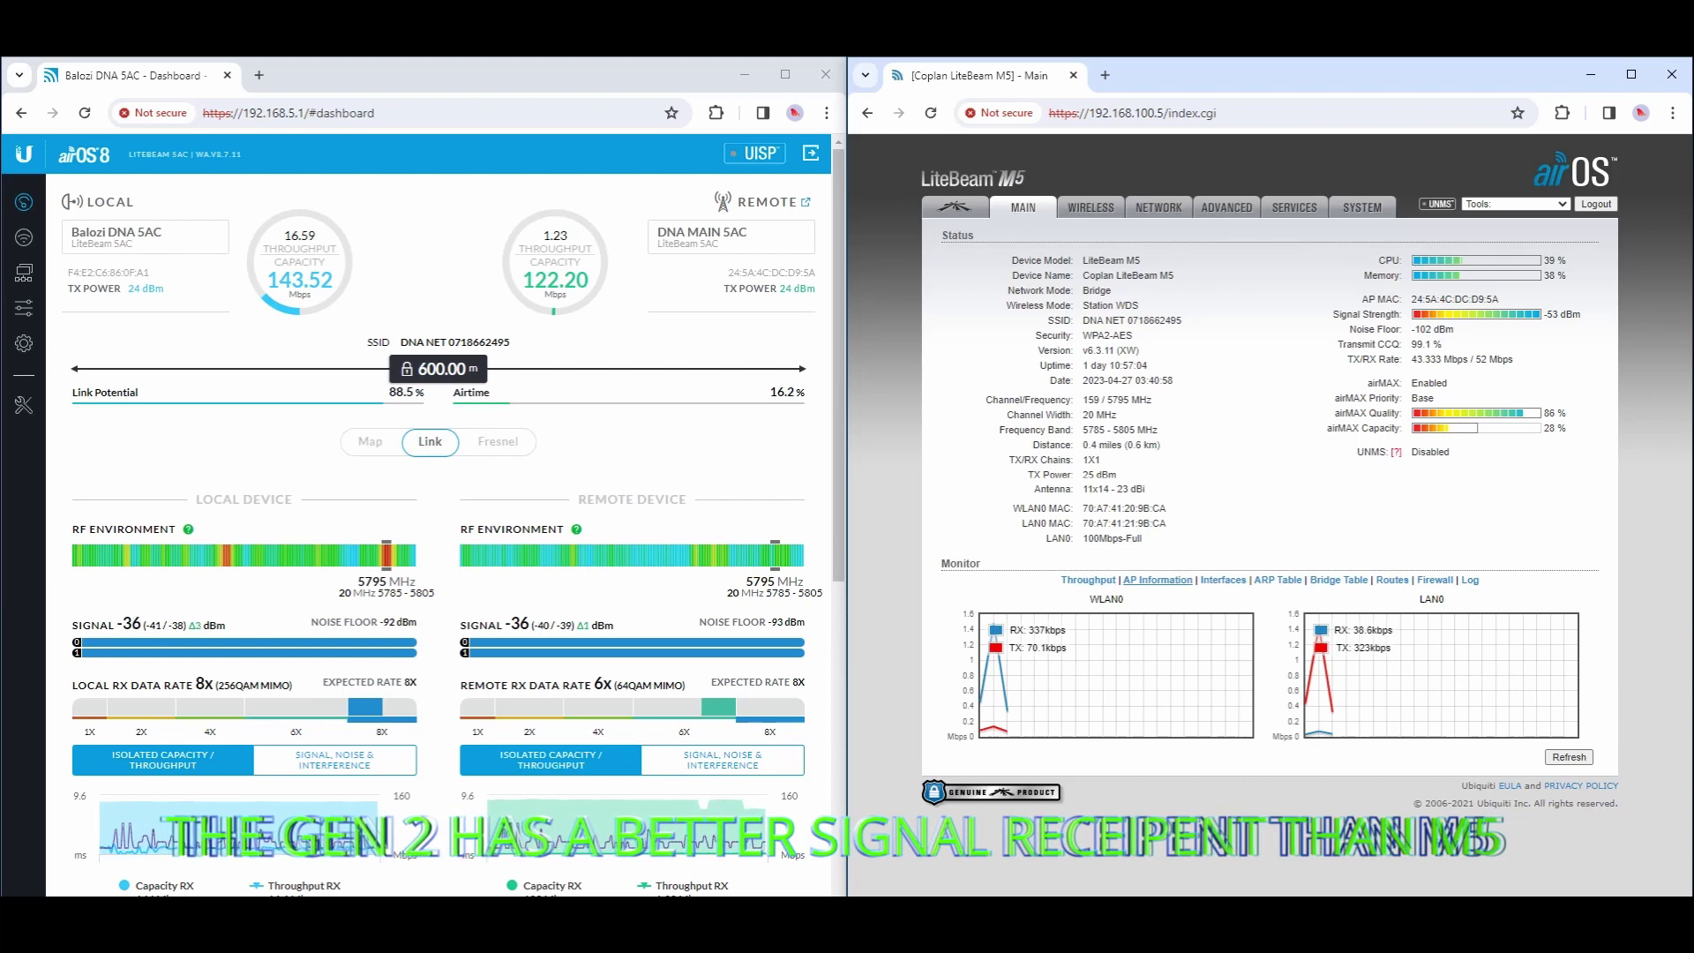
click(1157, 580)
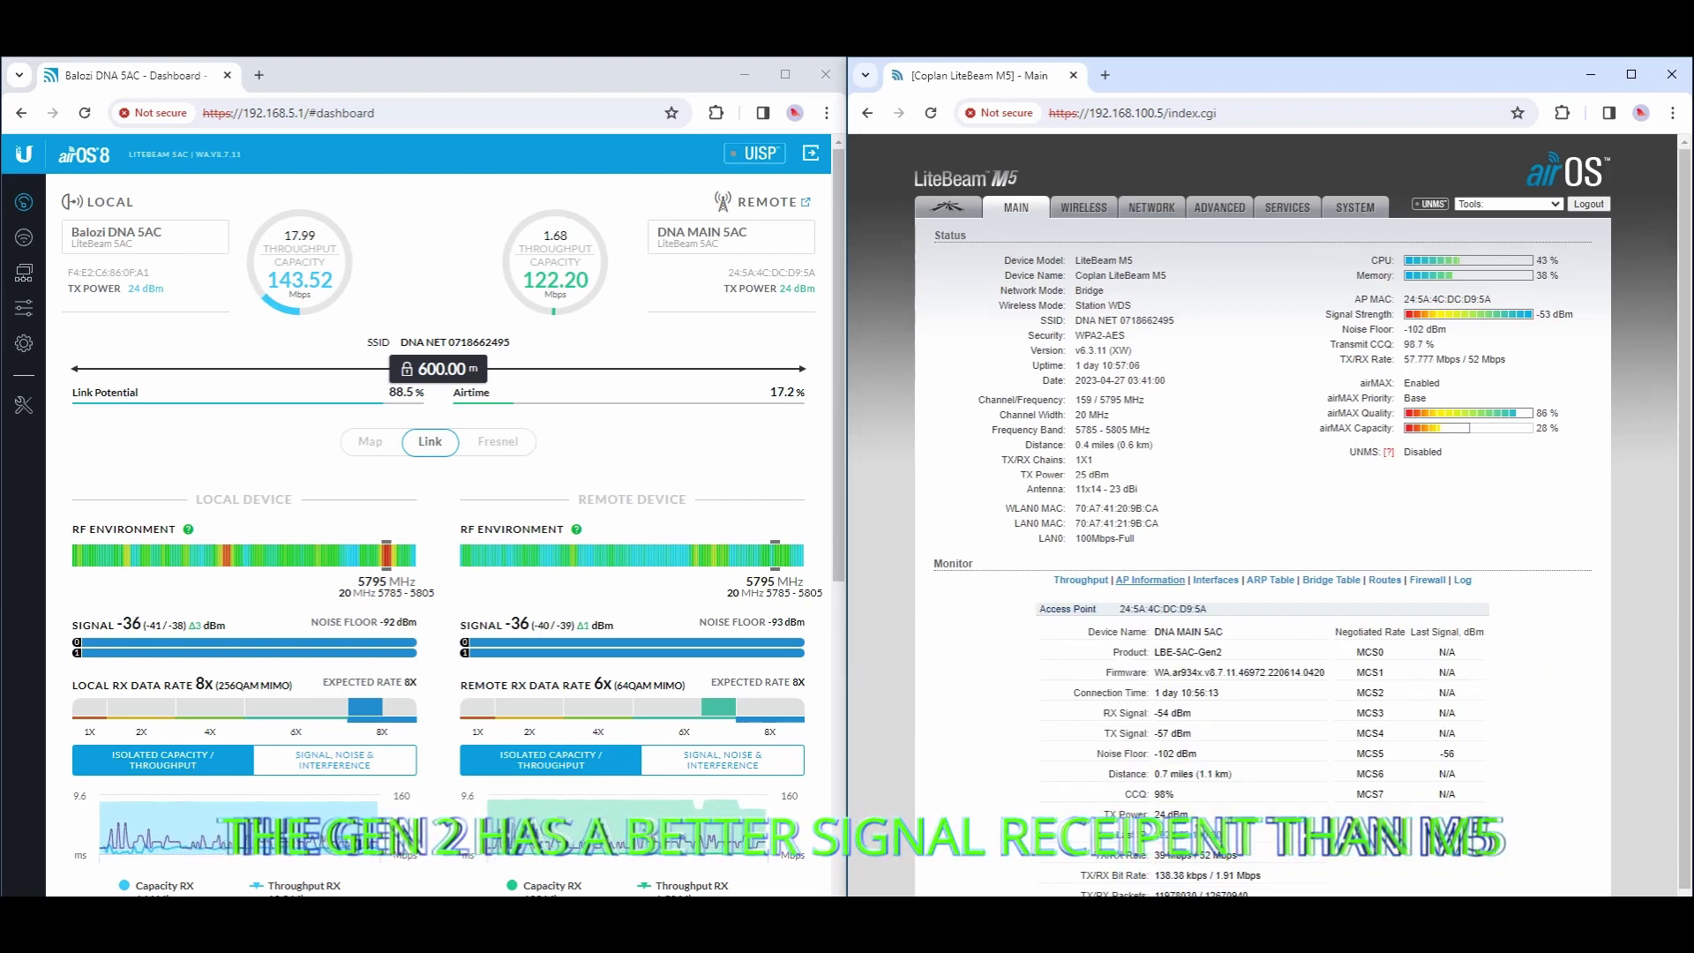
scroll(1262, 512, down, 1)
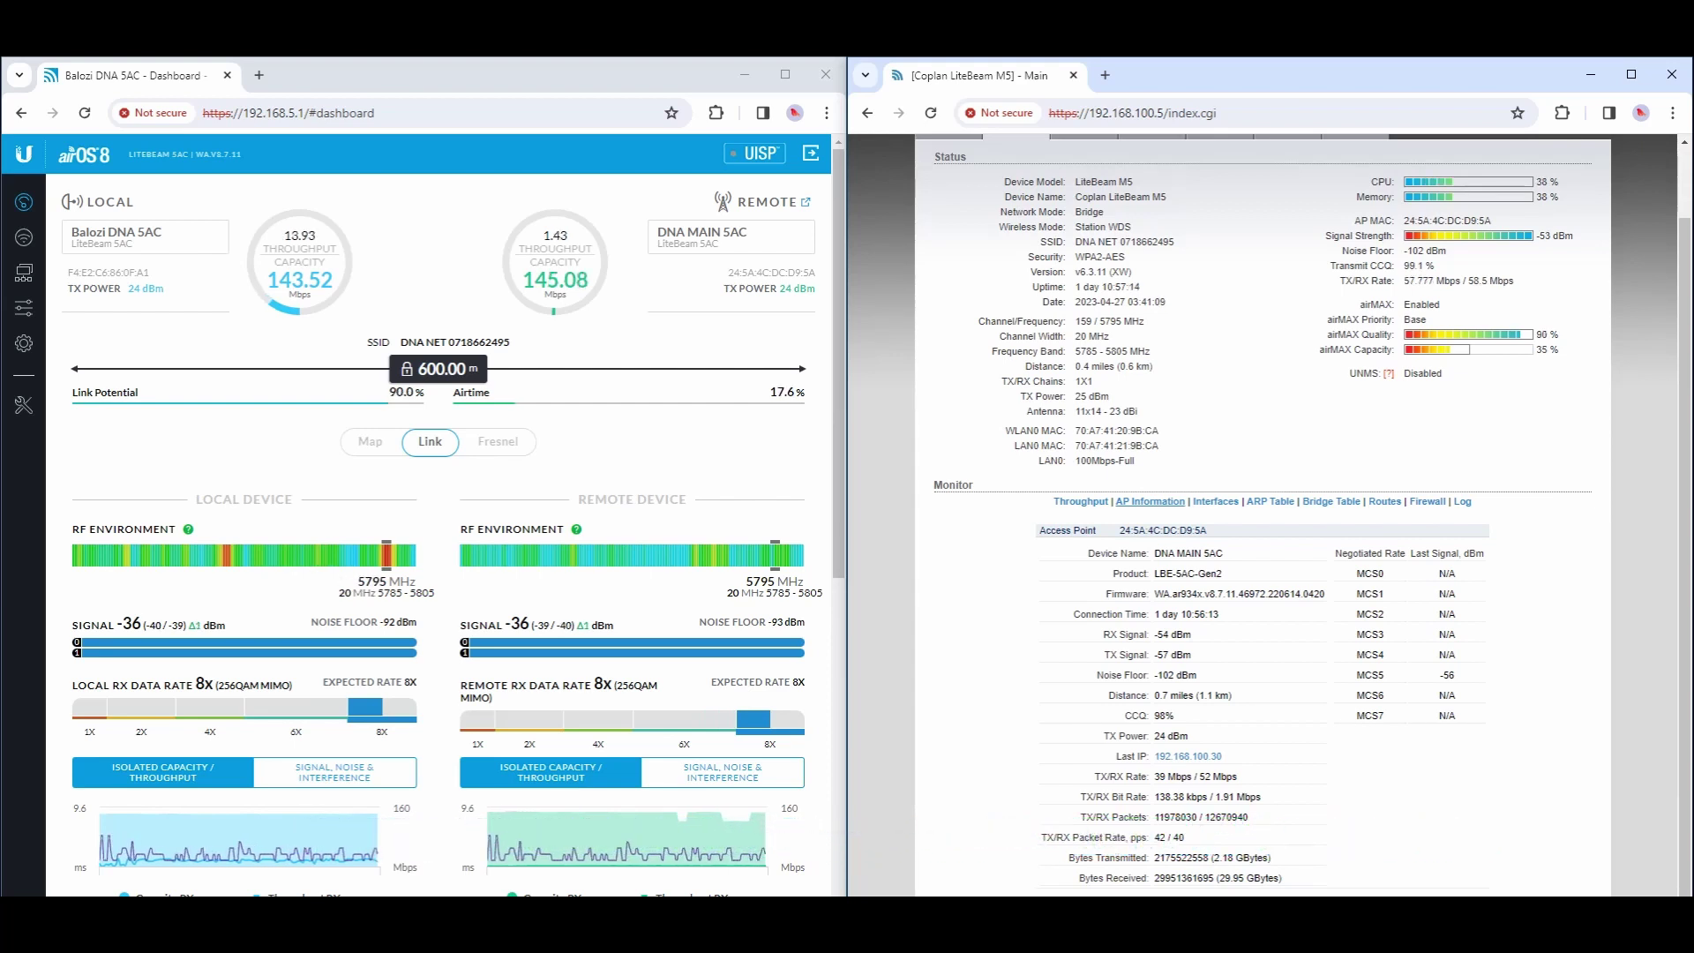
scroll(441, 529, down, 1)
scroll(441, 529, down, 6)
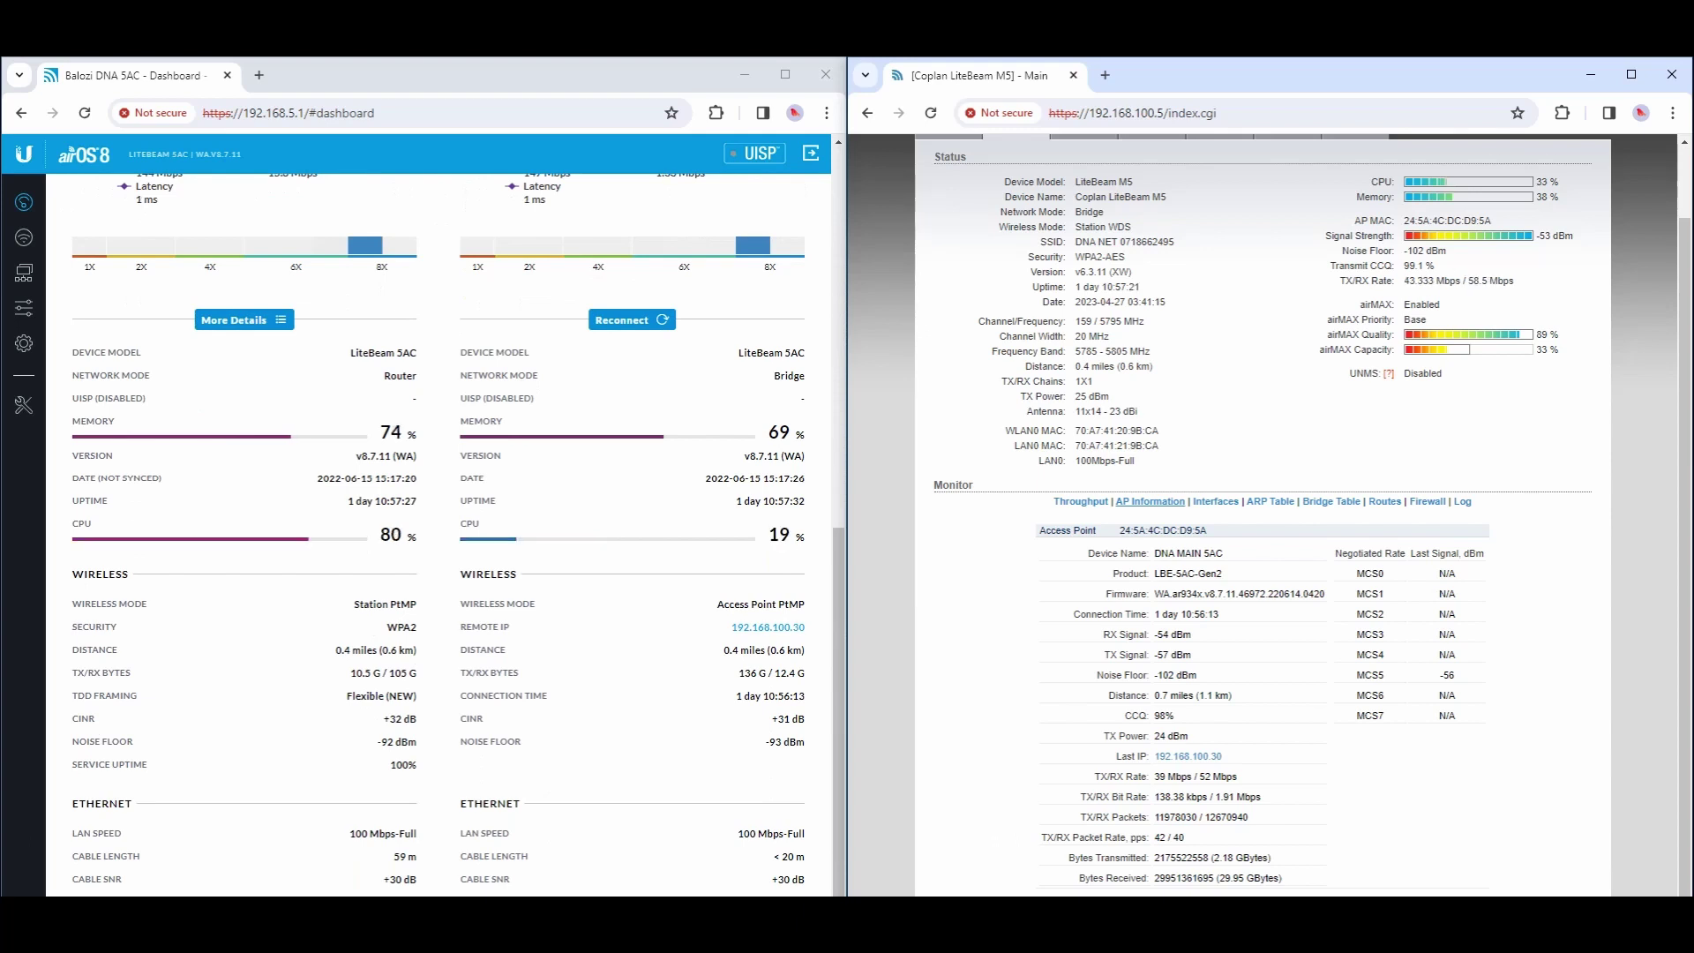
Open the remote AP at 192.168.100.30 in a new tab, bypassing the certificate warning
key(alt+Tab)
click(768, 627)
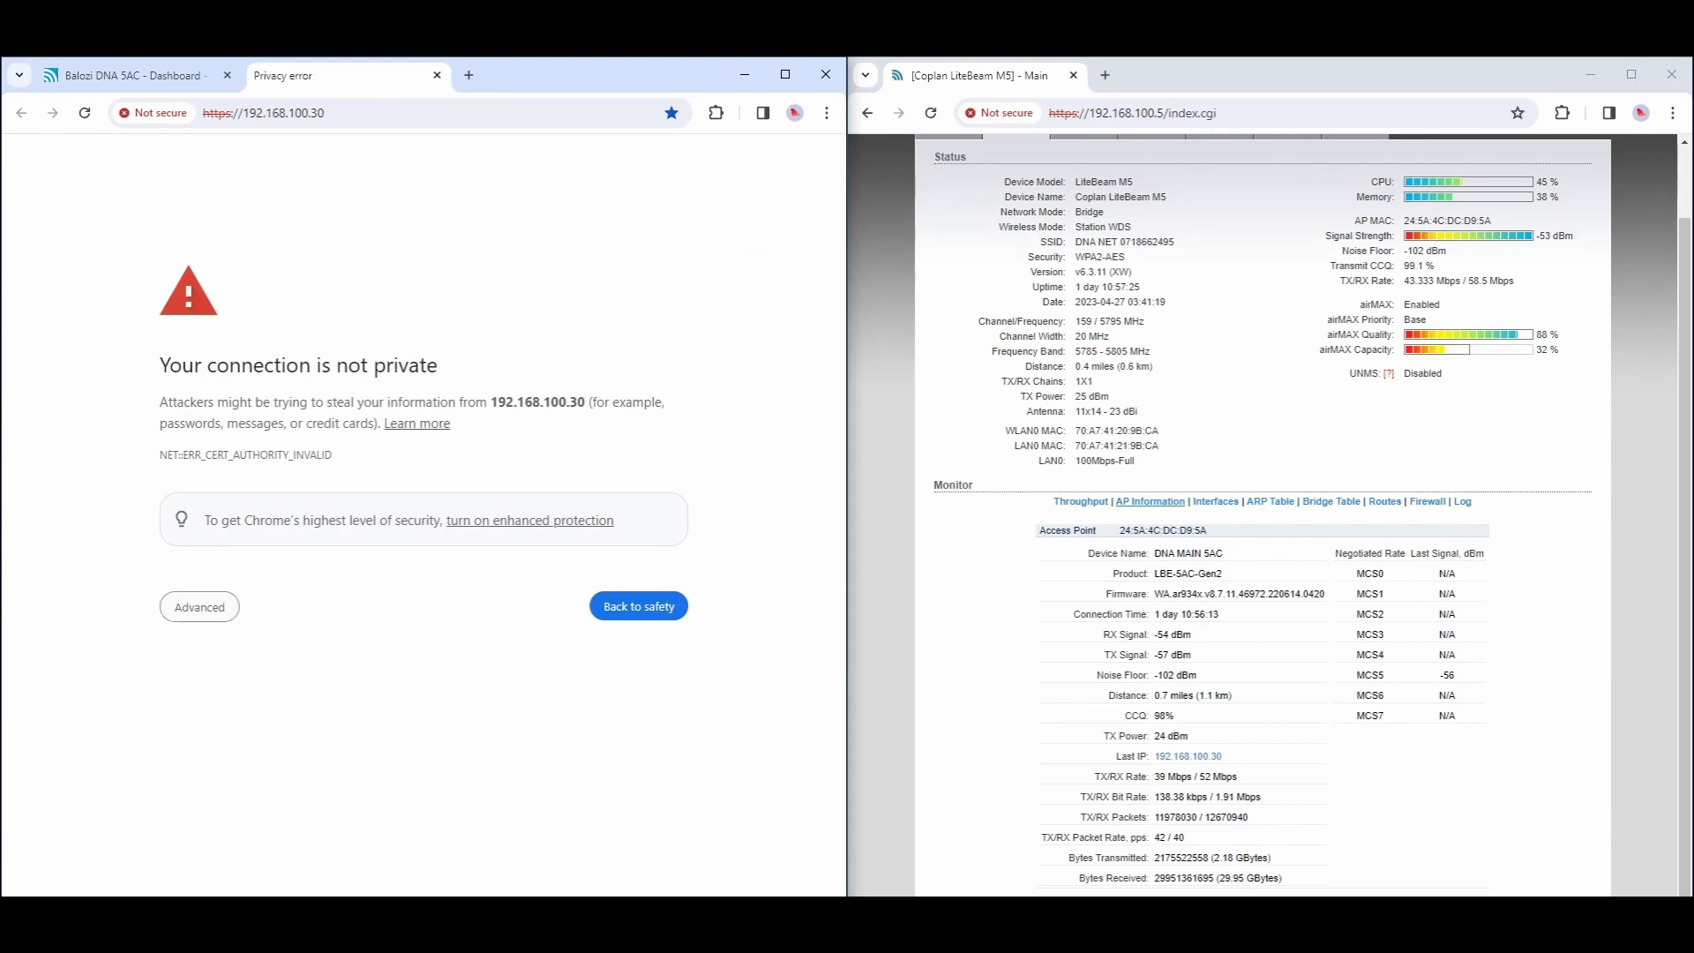
click(199, 607)
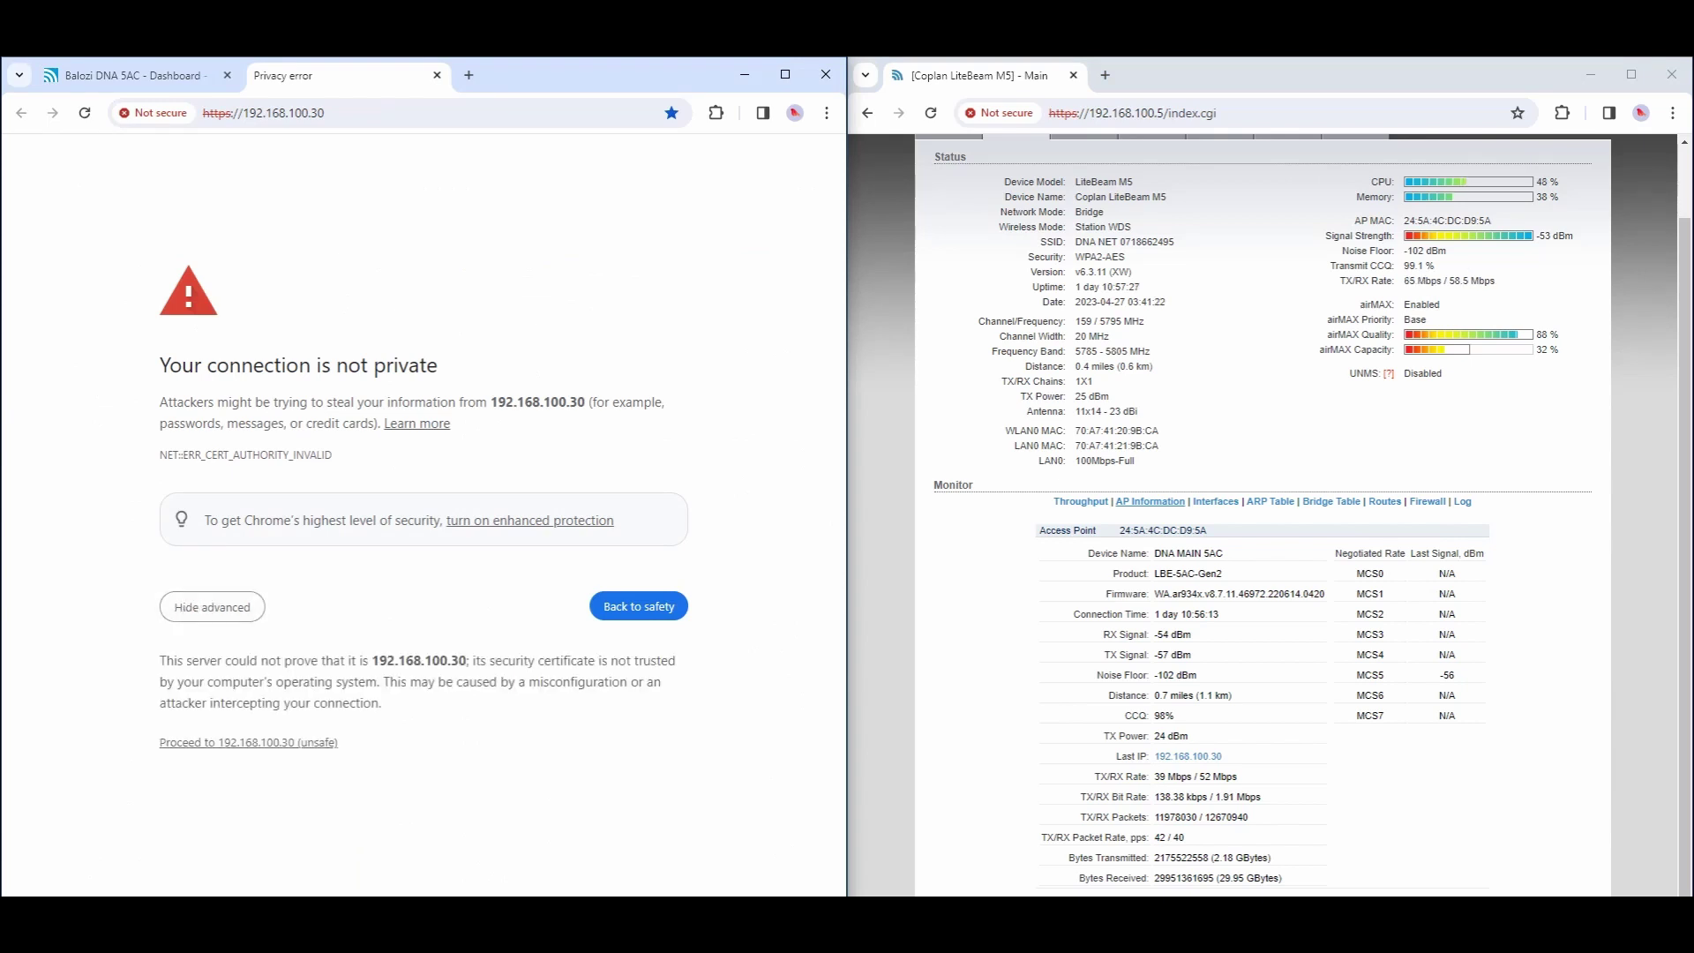
click(248, 742)
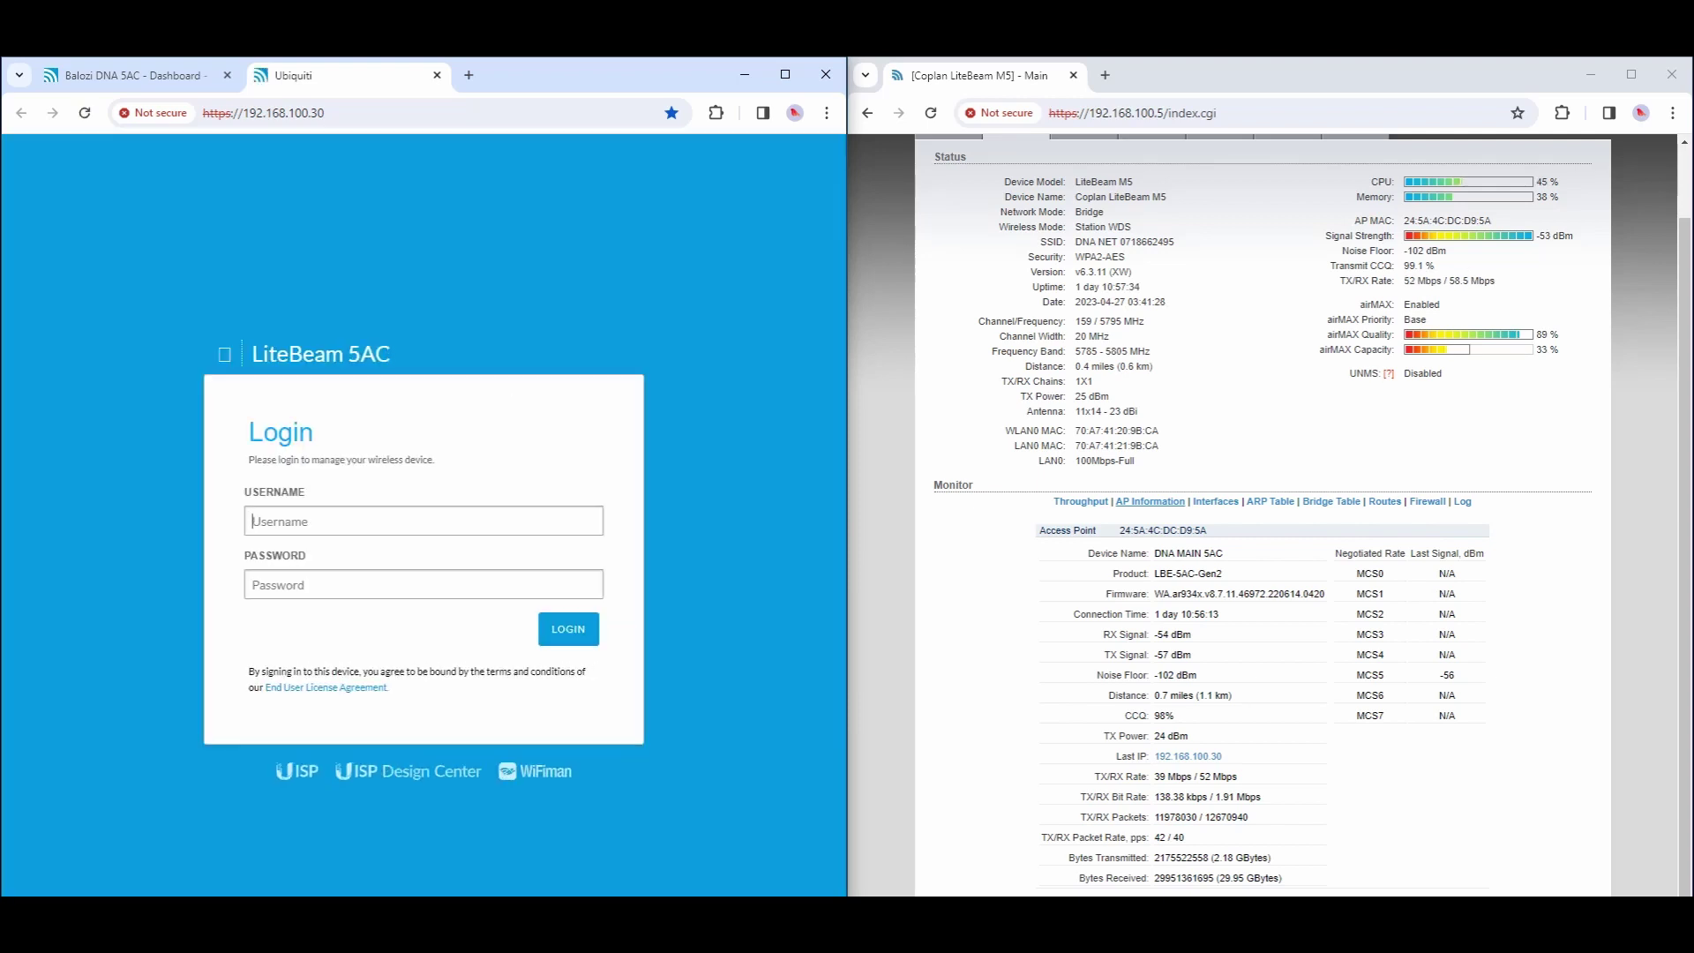
Log in with the saved username and the device password
key(Down)
key(Return)
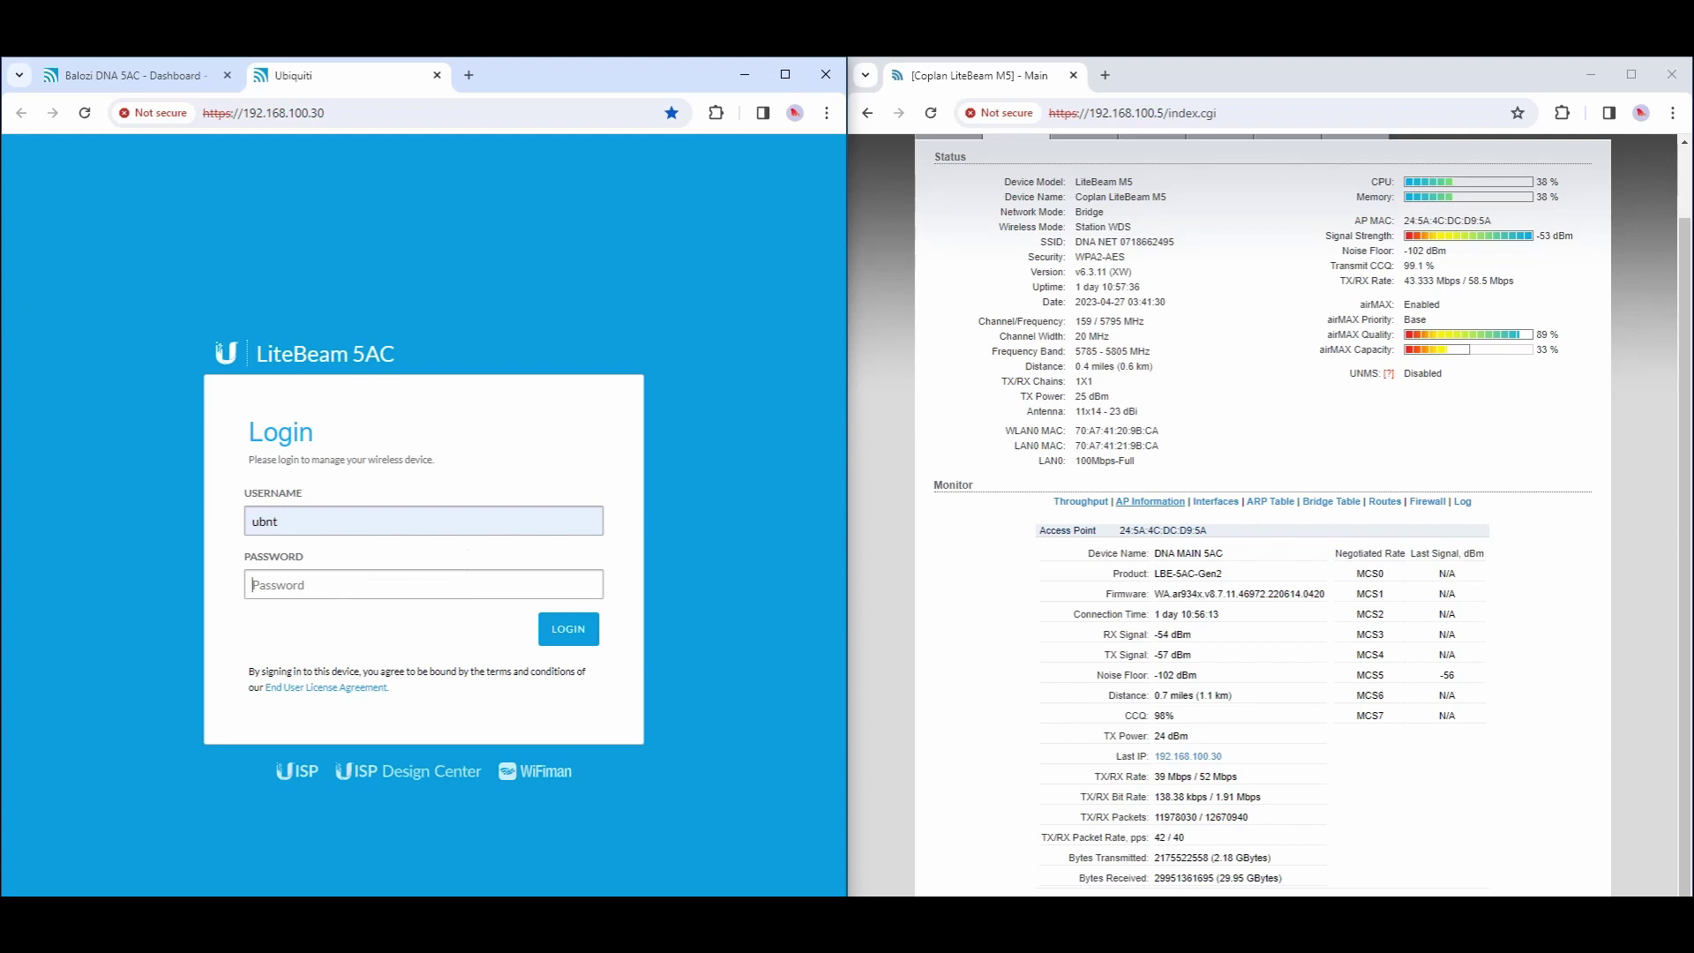
key(Return)
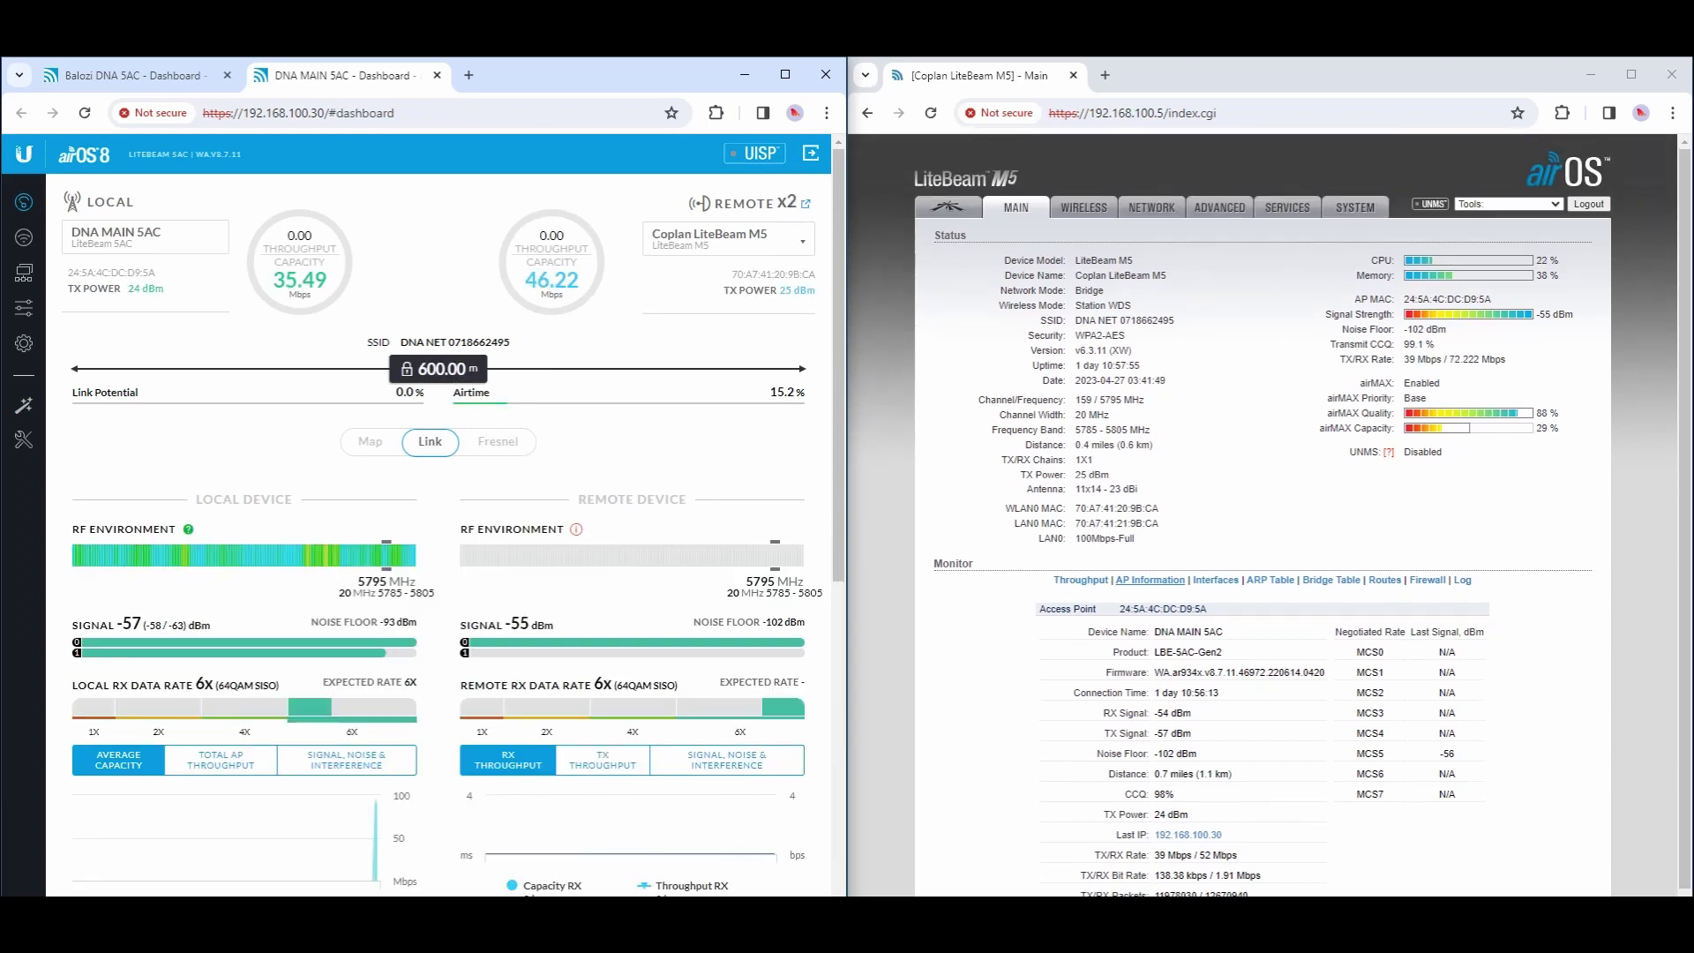
Highlight the M5's device name, then compare both dashboards' device details, noting the remote's v6.3.11 firmware
drag(1074, 276, 1167, 276)
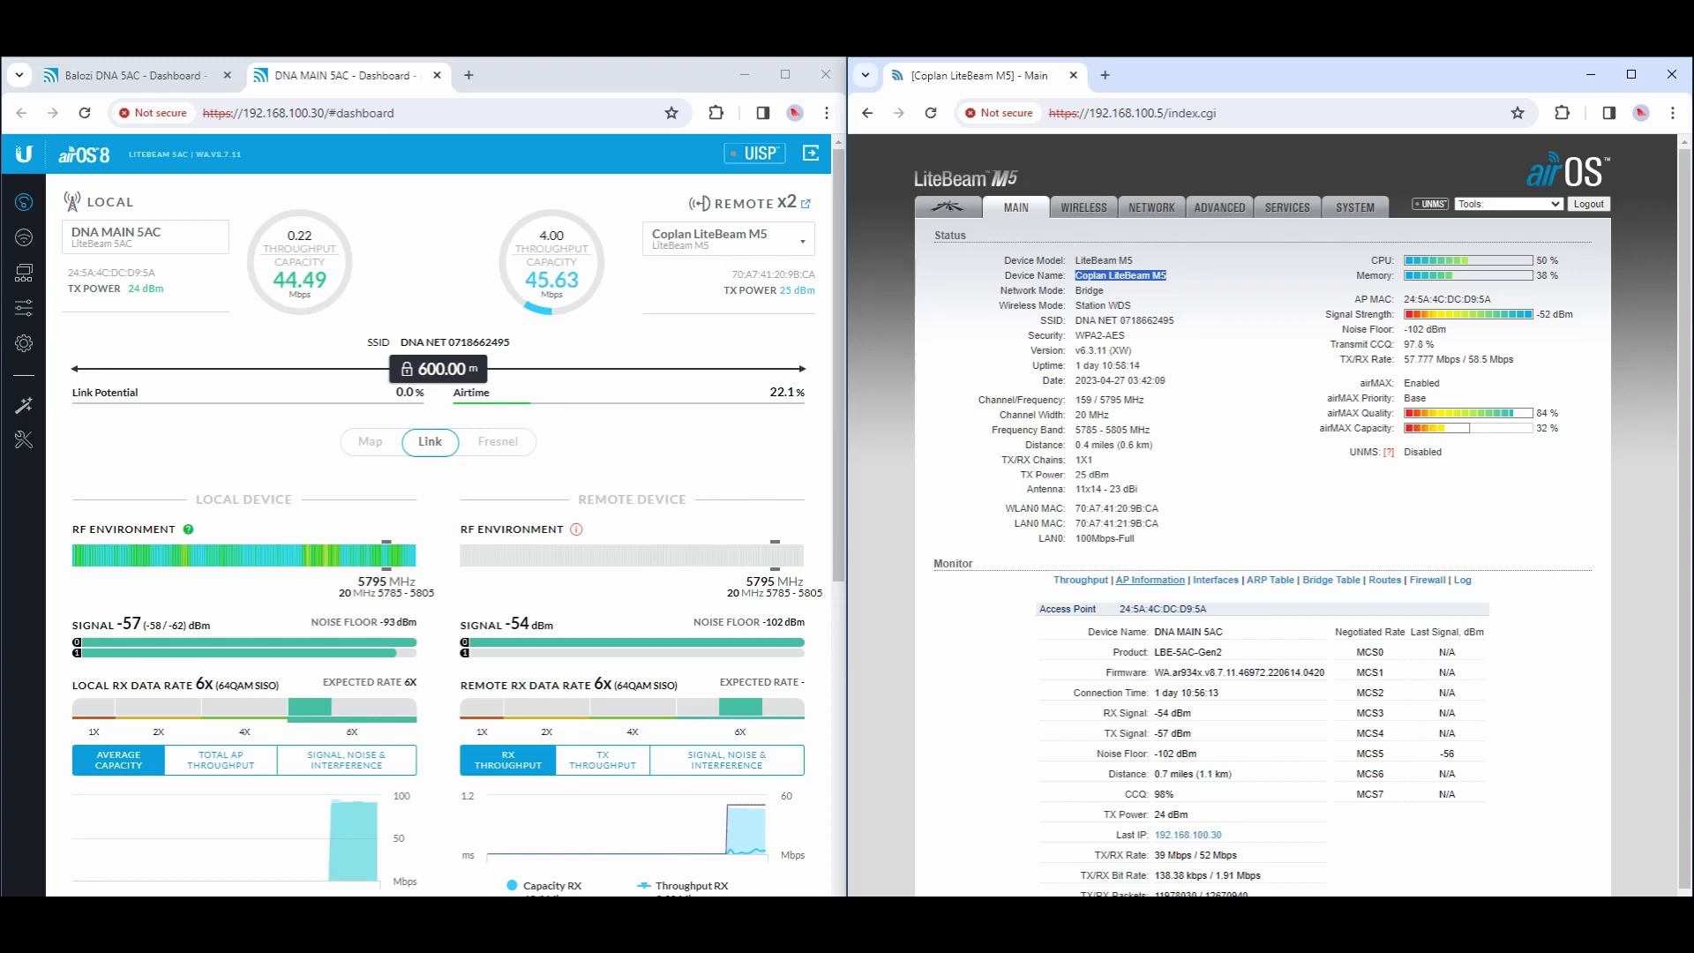
click(132, 75)
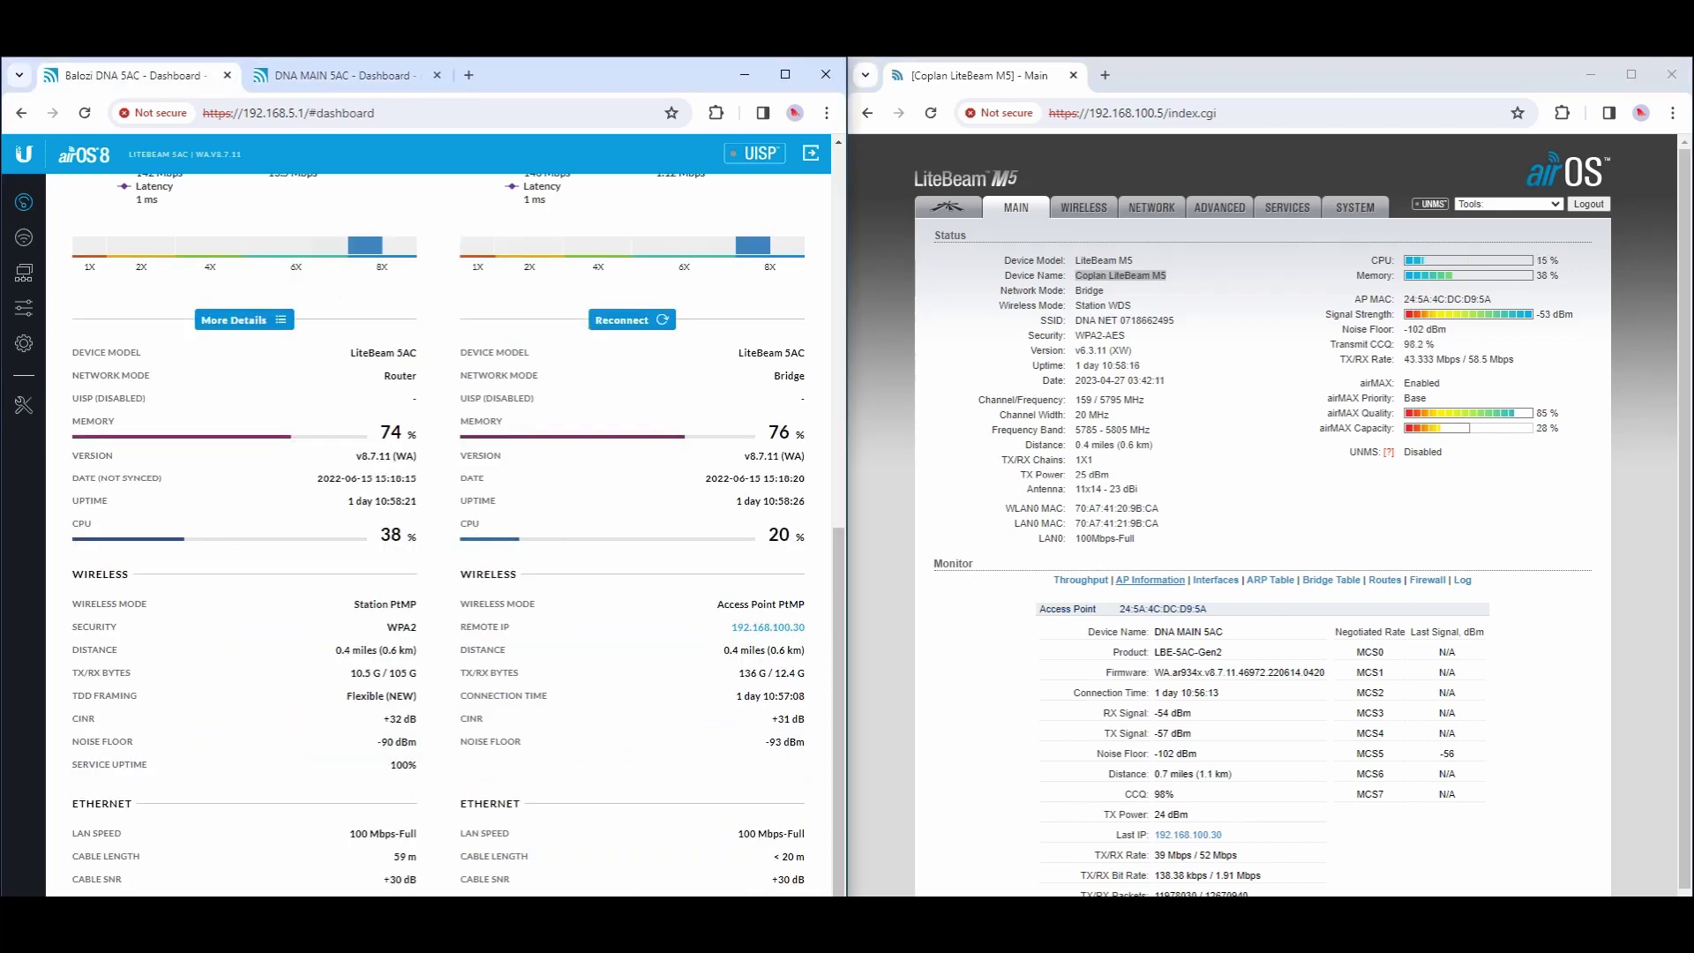
scroll(439, 530, up, 10)
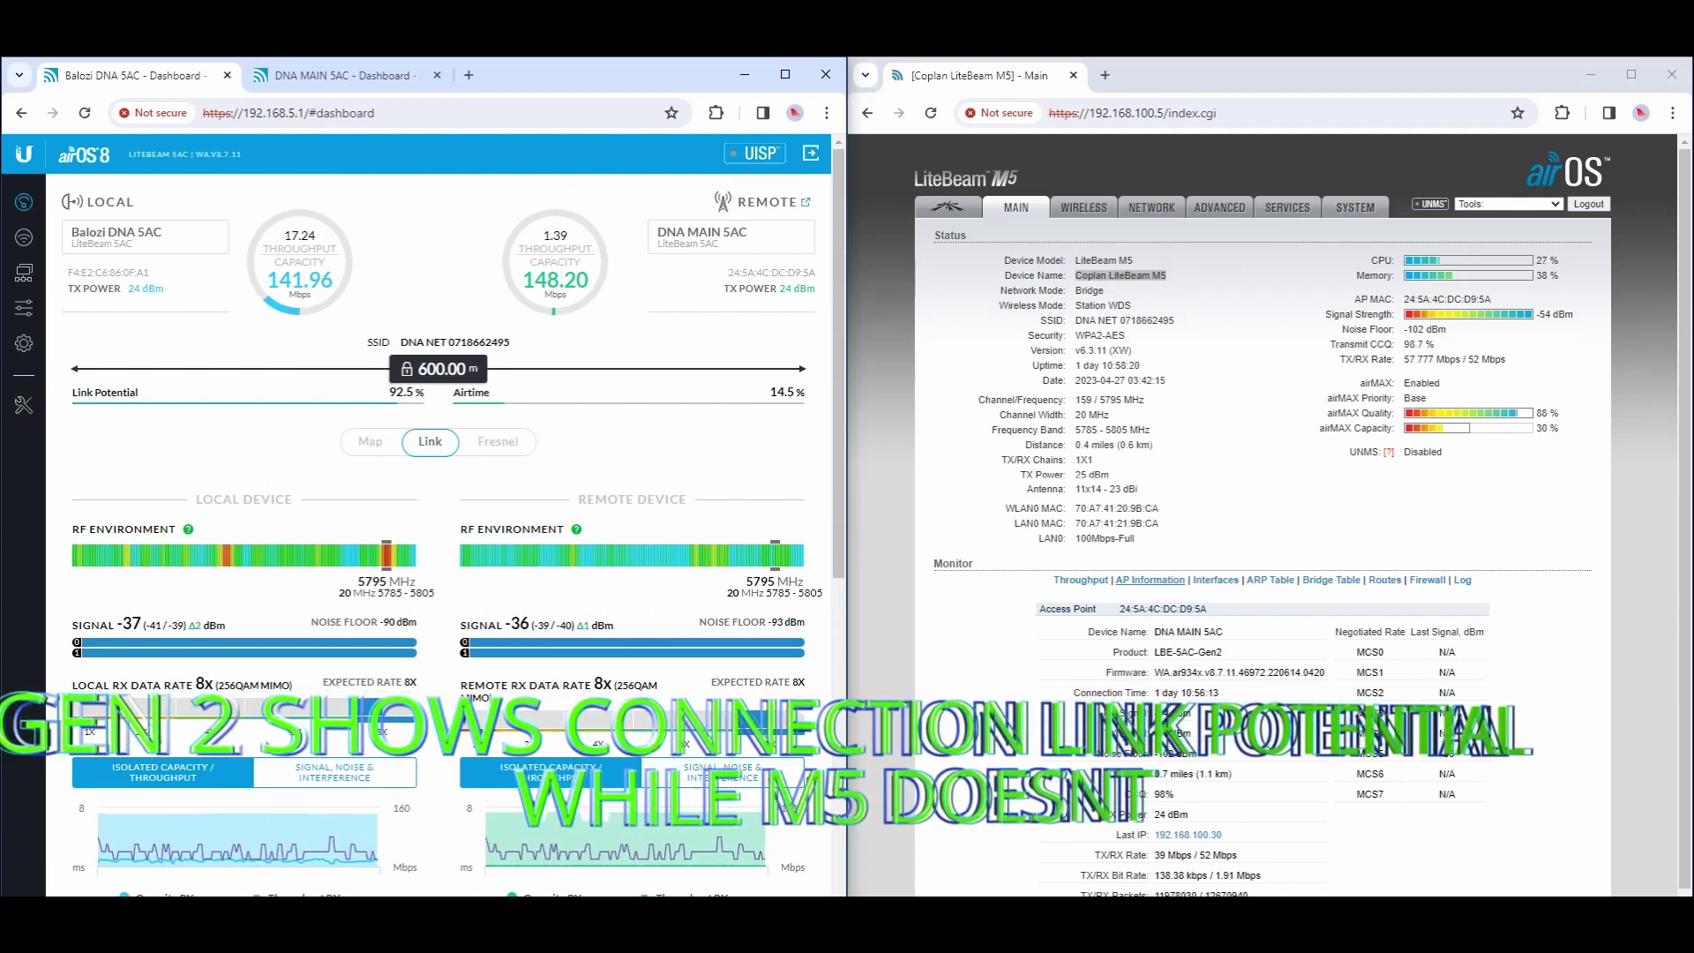
key(ctrl+Tab)
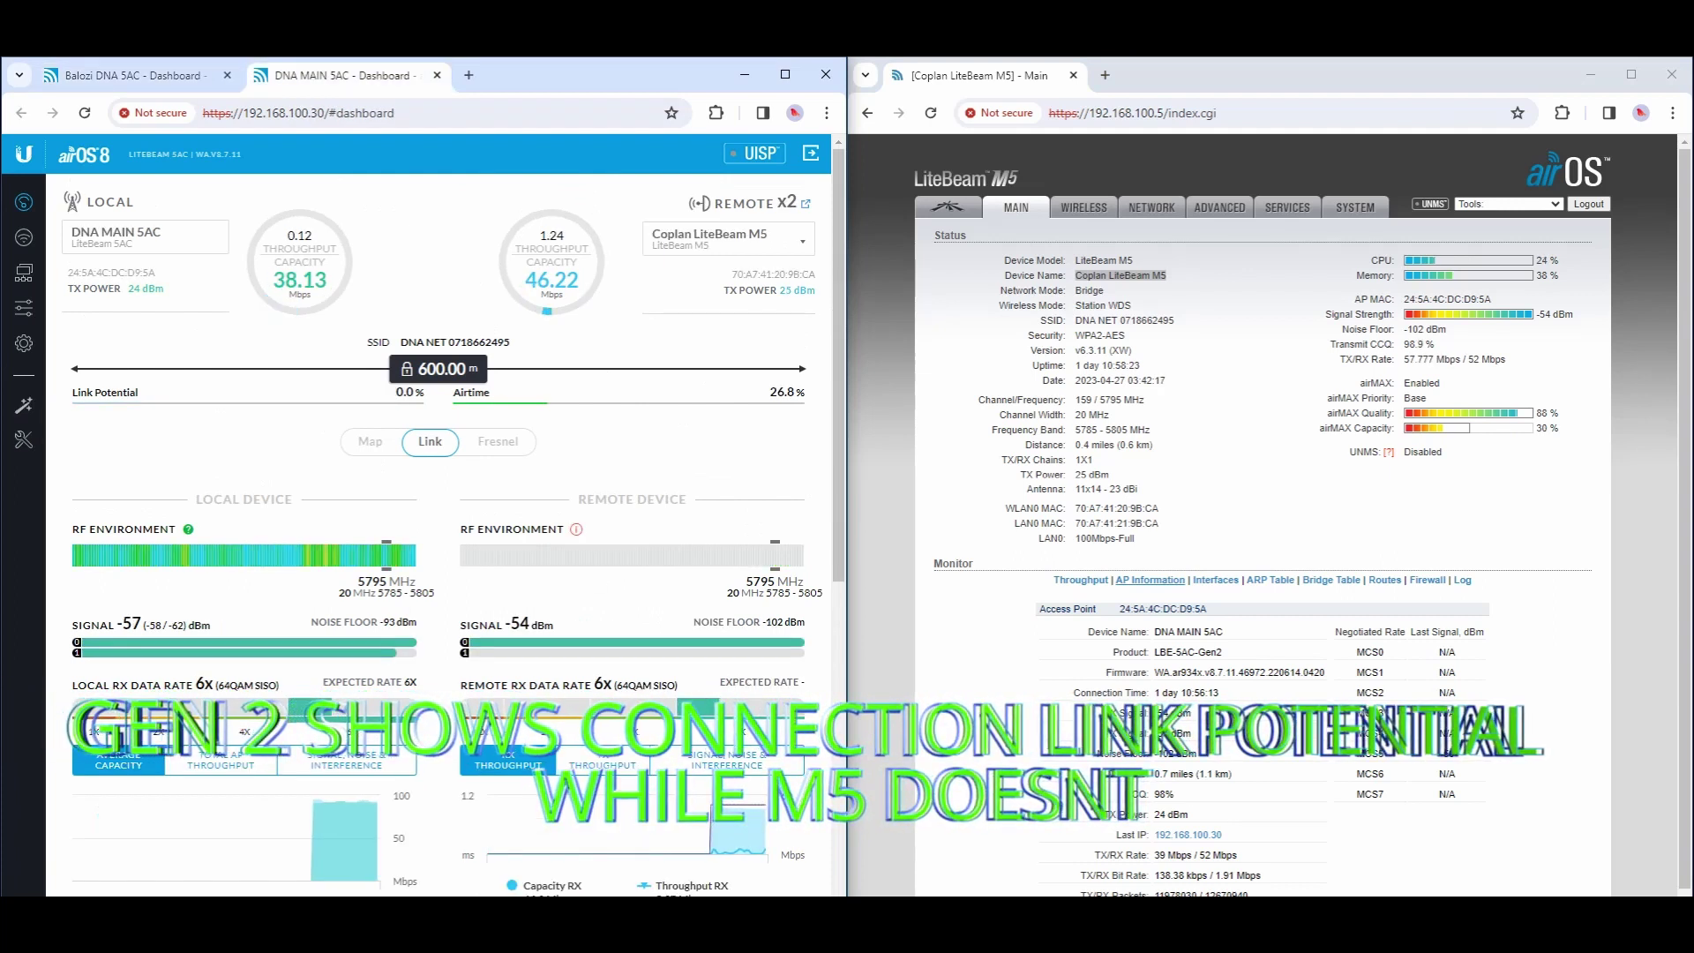
scroll(438, 529, down, 10)
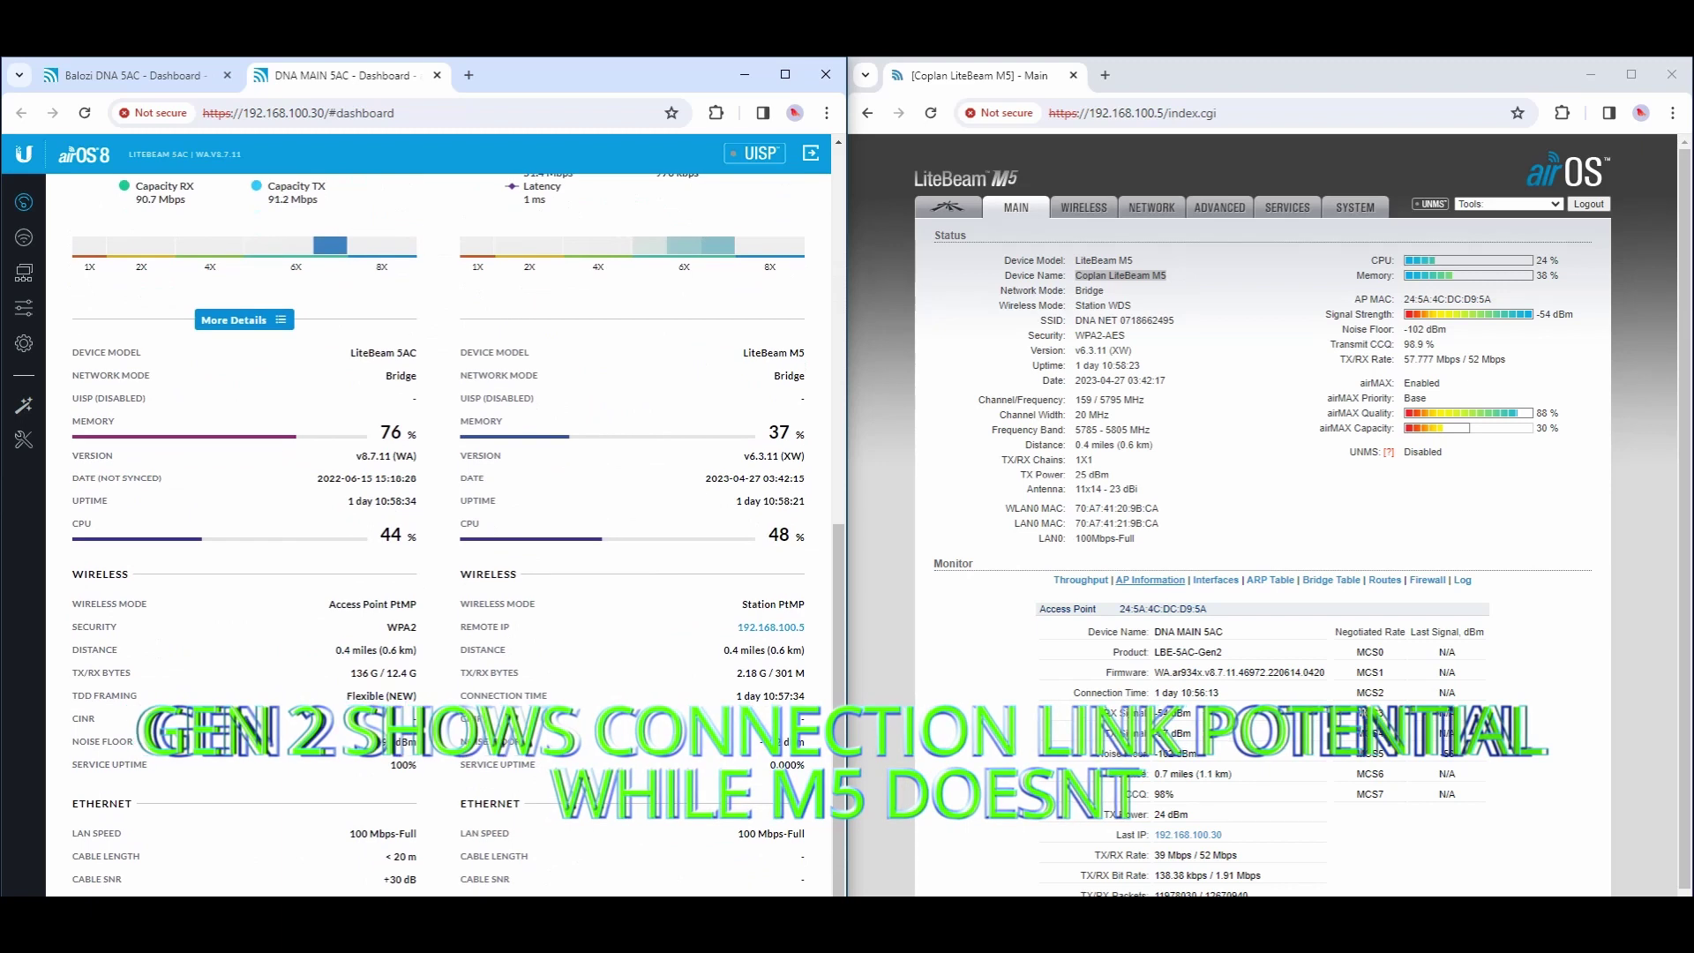
scroll(438, 529, up, 10)
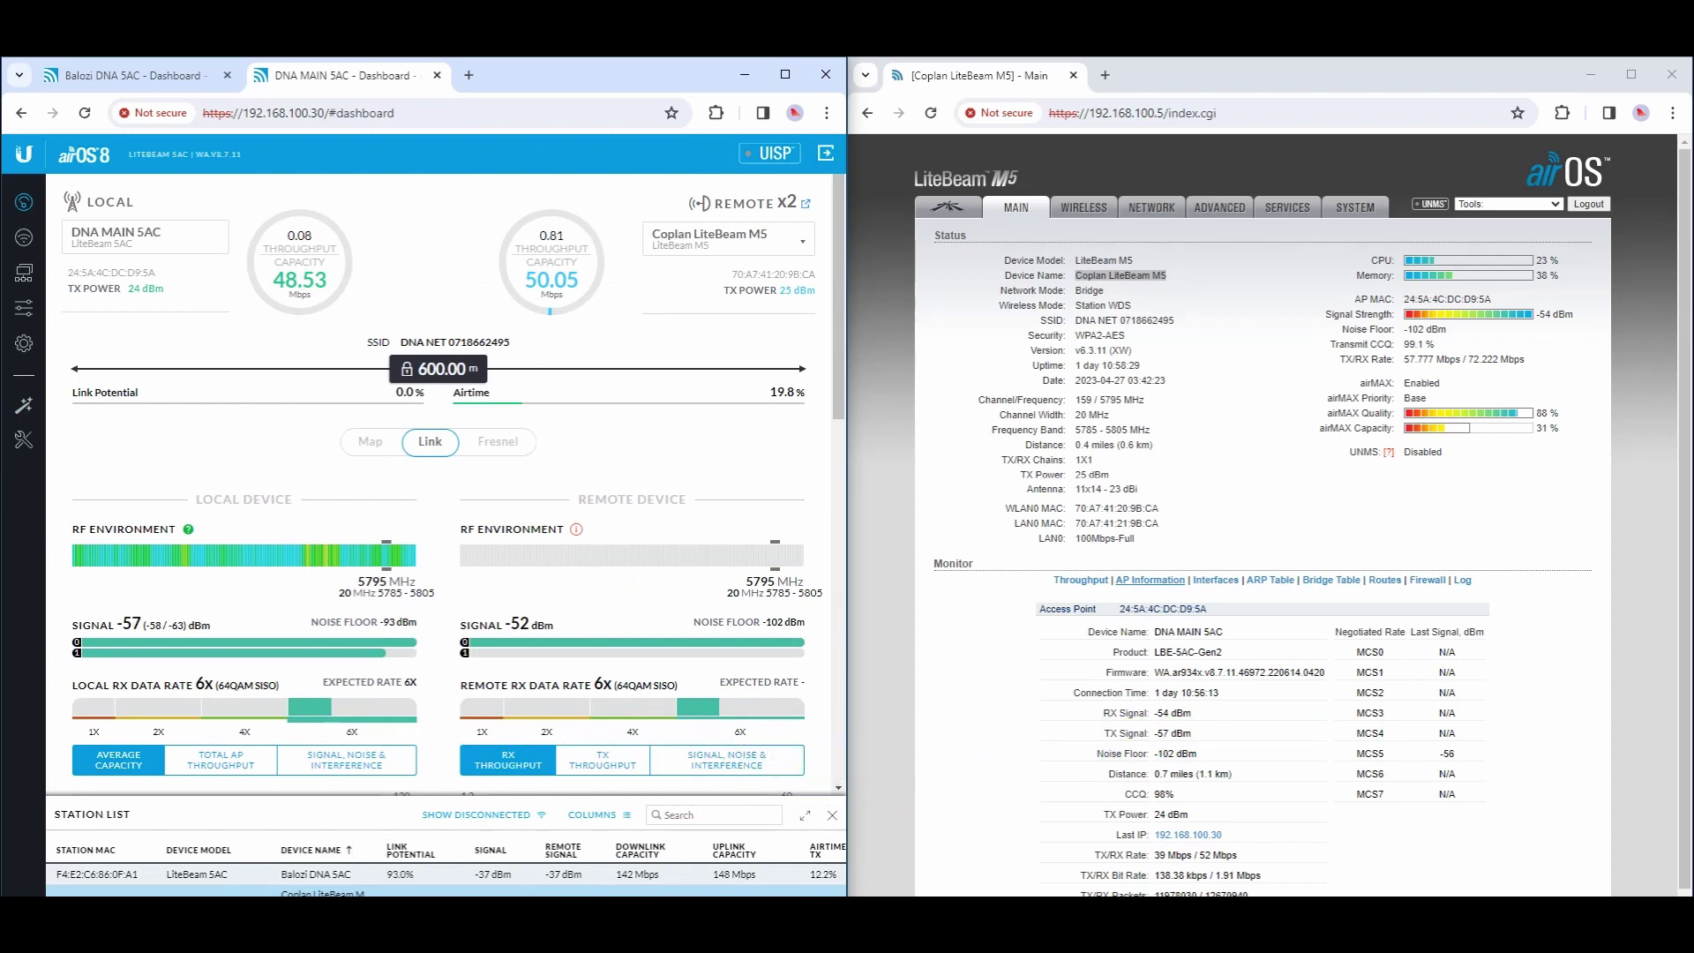
click(316, 874)
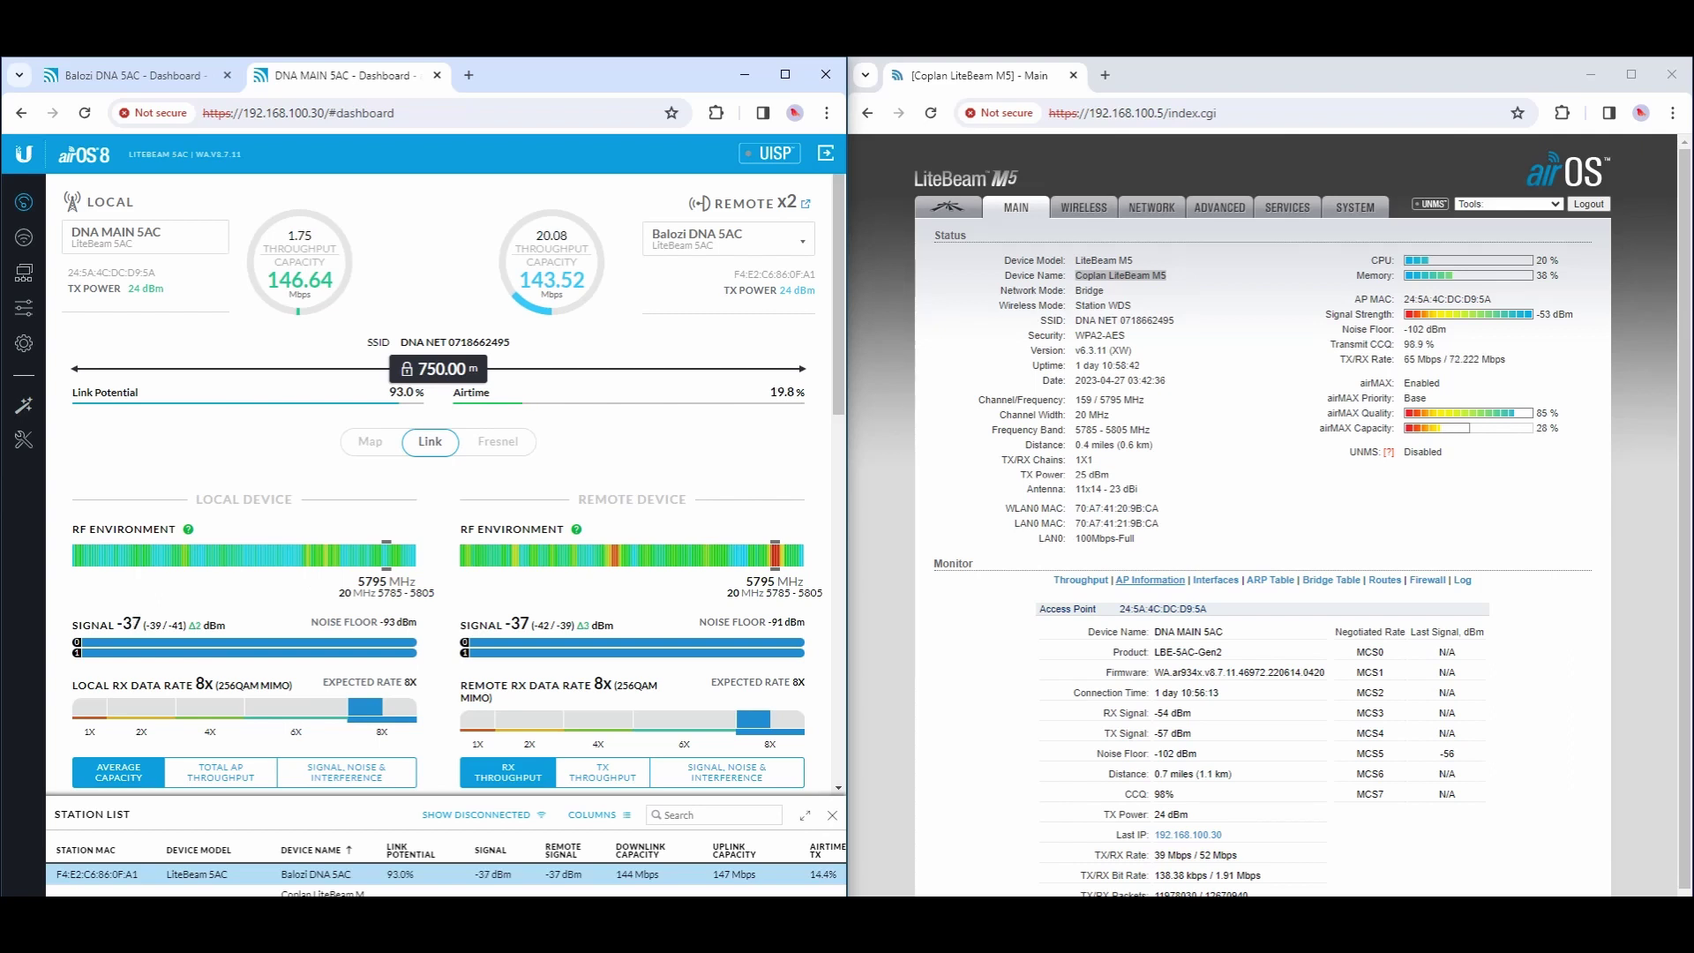
click(322, 893)
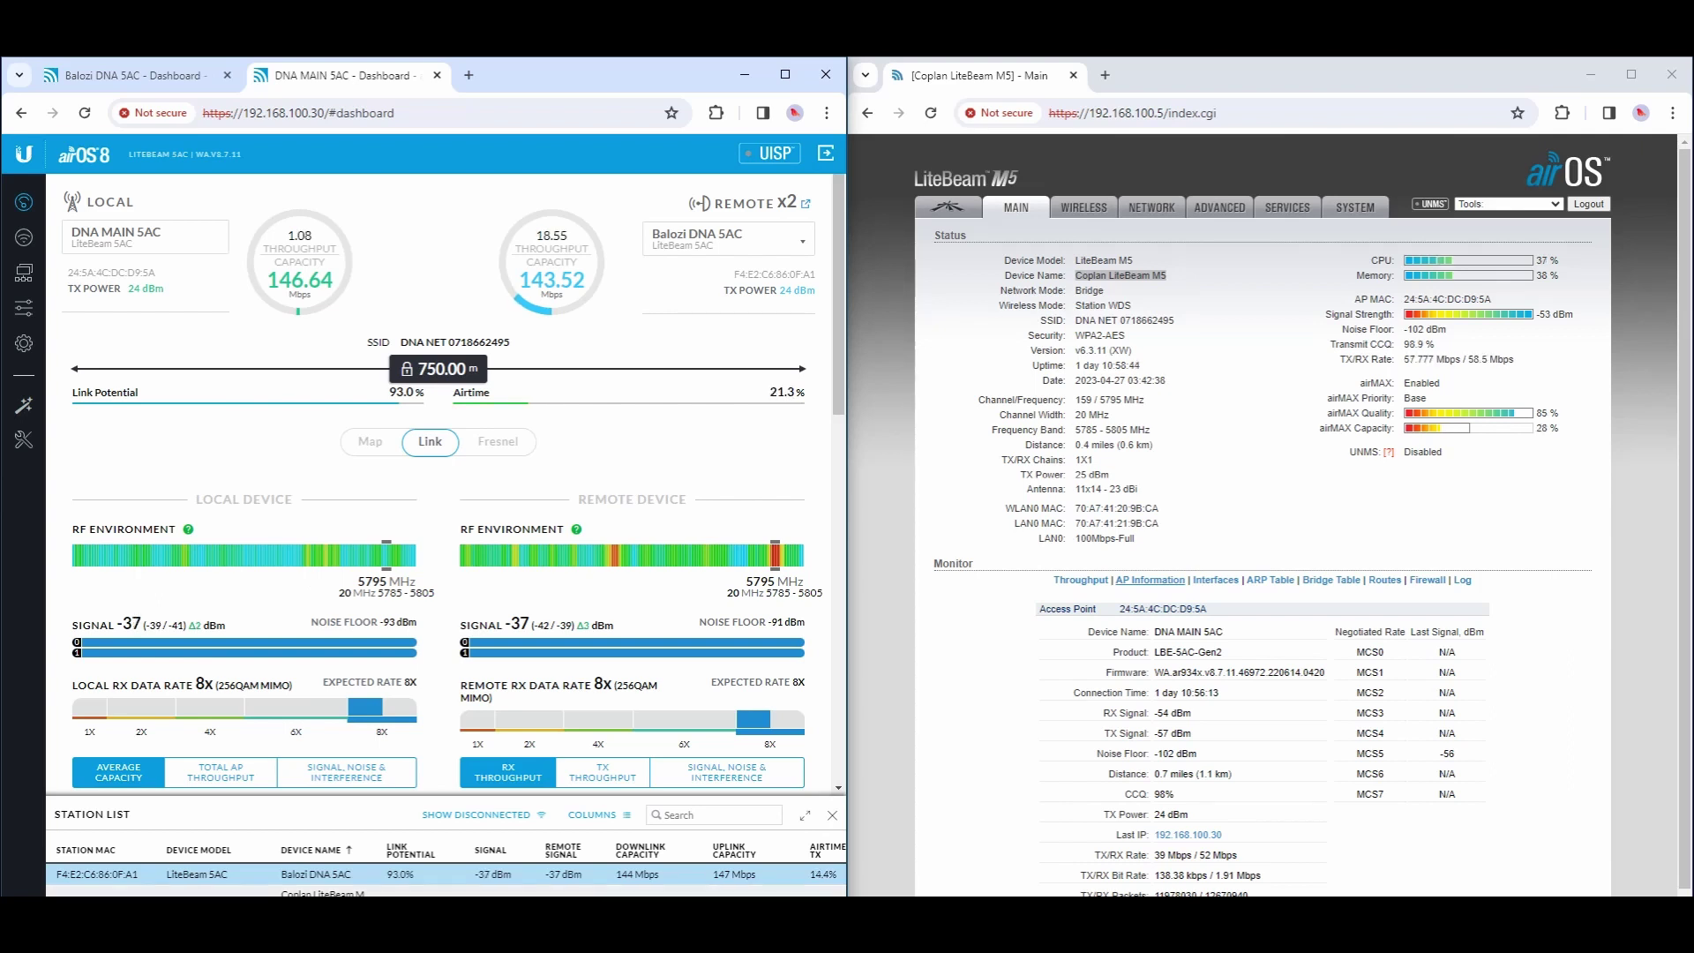